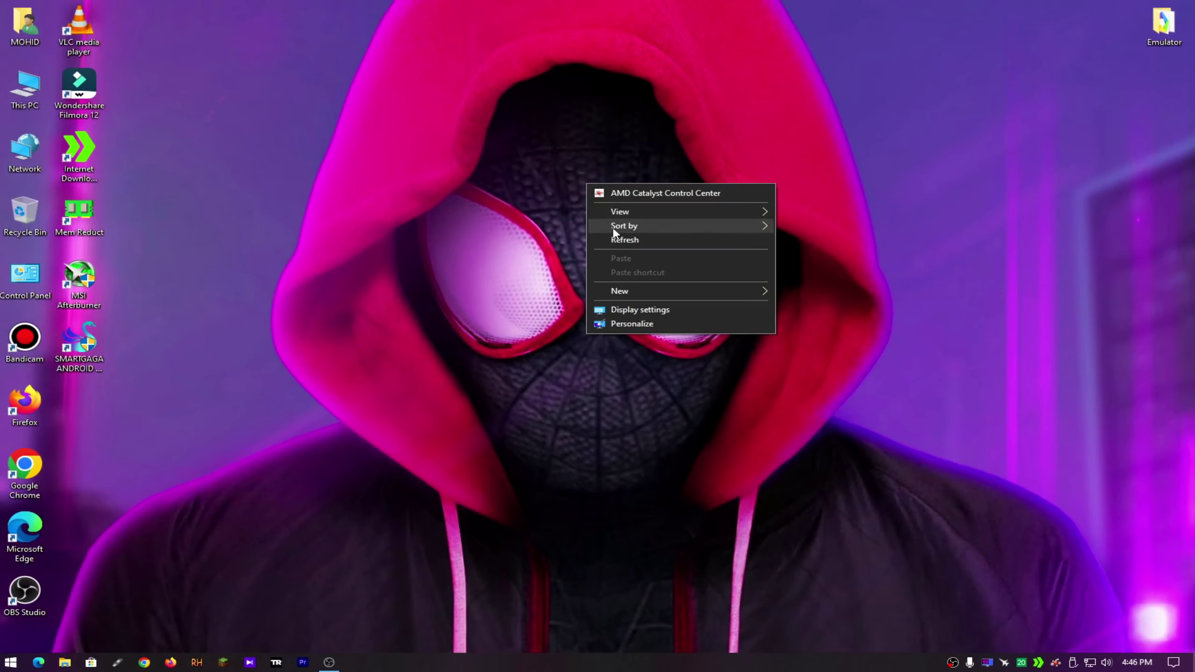
# Step: Refresh the desktop, open its Emulator folder and refresh the folder's contents
pyautogui.press('Escape')
pyautogui.rightClick(639, 204)
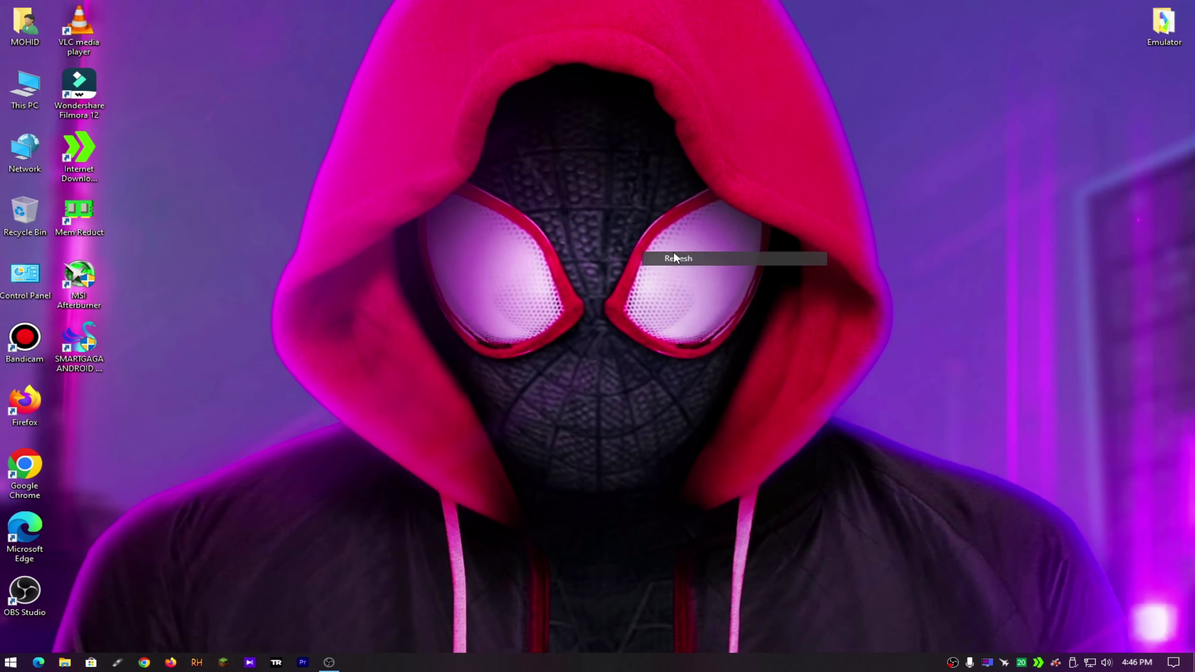
pyautogui.click(1163, 23)
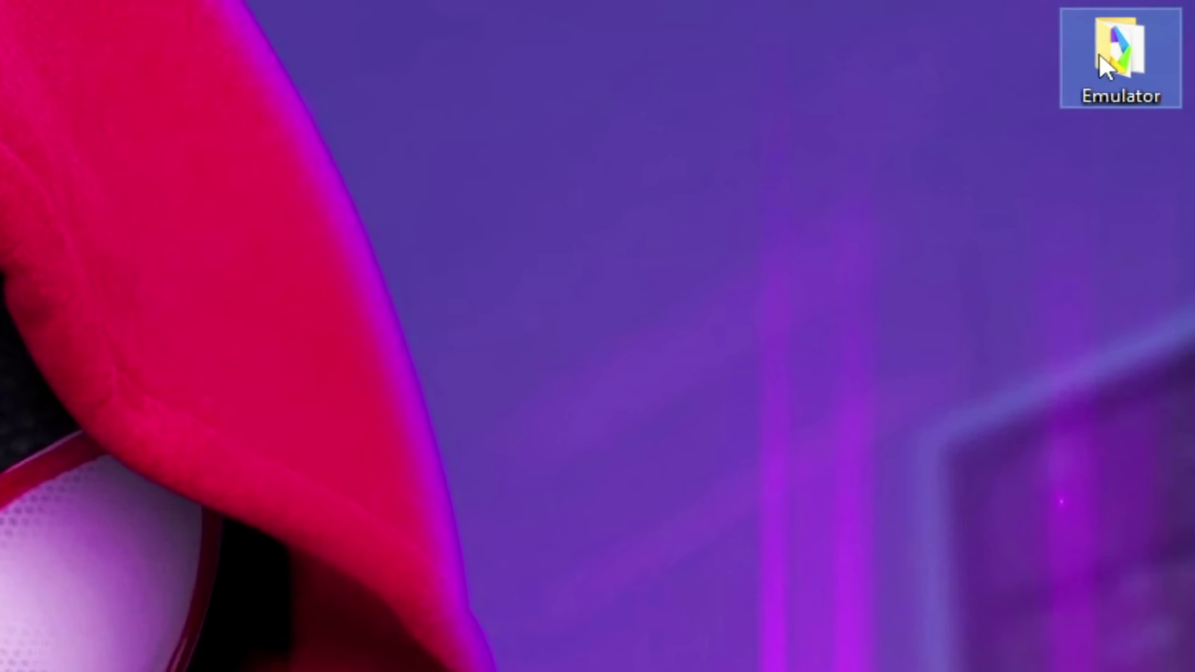
pyautogui.doubleClick(1104, 66)
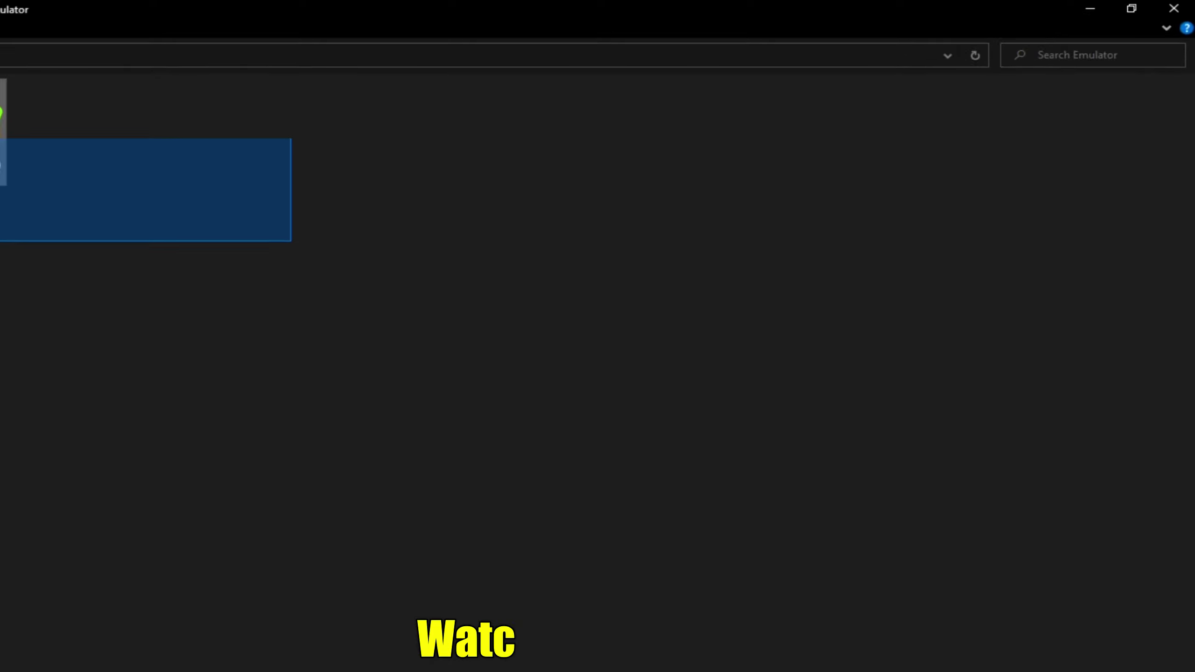
pyautogui.rightClick(293, 224)
pyautogui.click(334, 299)
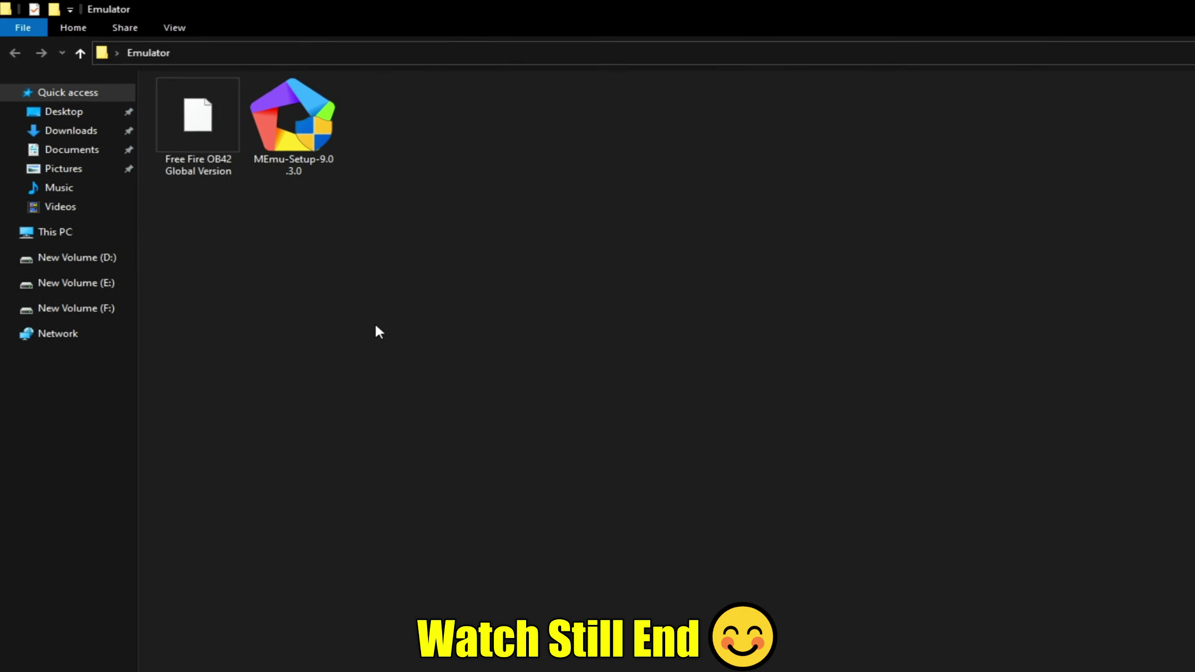
# Step: Launch the MEmu-Setup-9.0.3.0 installer from the Emulator folder
pyautogui.moveTo(334, 285); pyautogui.dragTo(264, 104)
pyautogui.rightClick(353, 141)
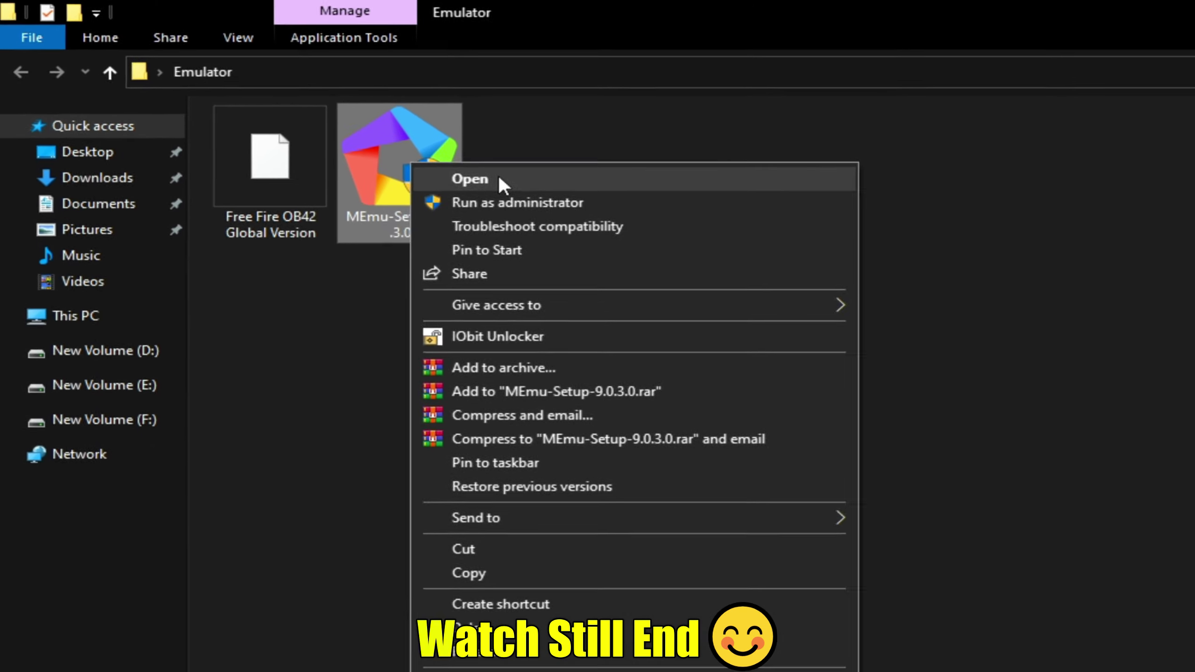
pyautogui.click(376, 157)
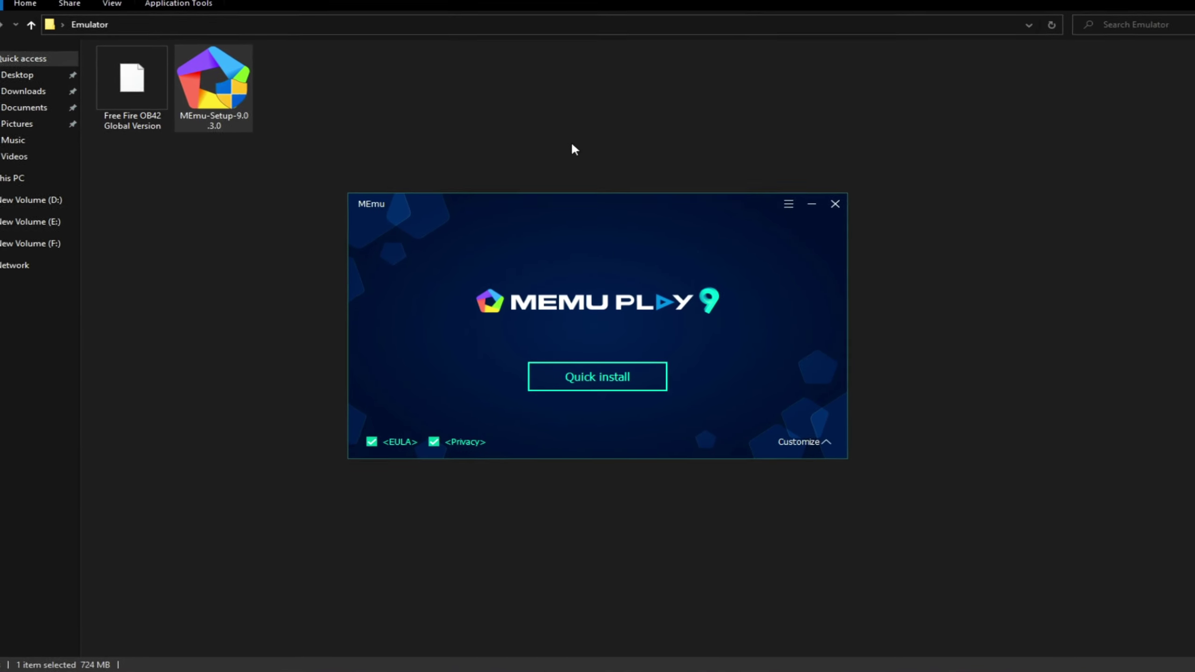
# Step: Customize the MEmu installation path to use the Emulator folder on Local Disk (C:)
pyautogui.click(555, 377)
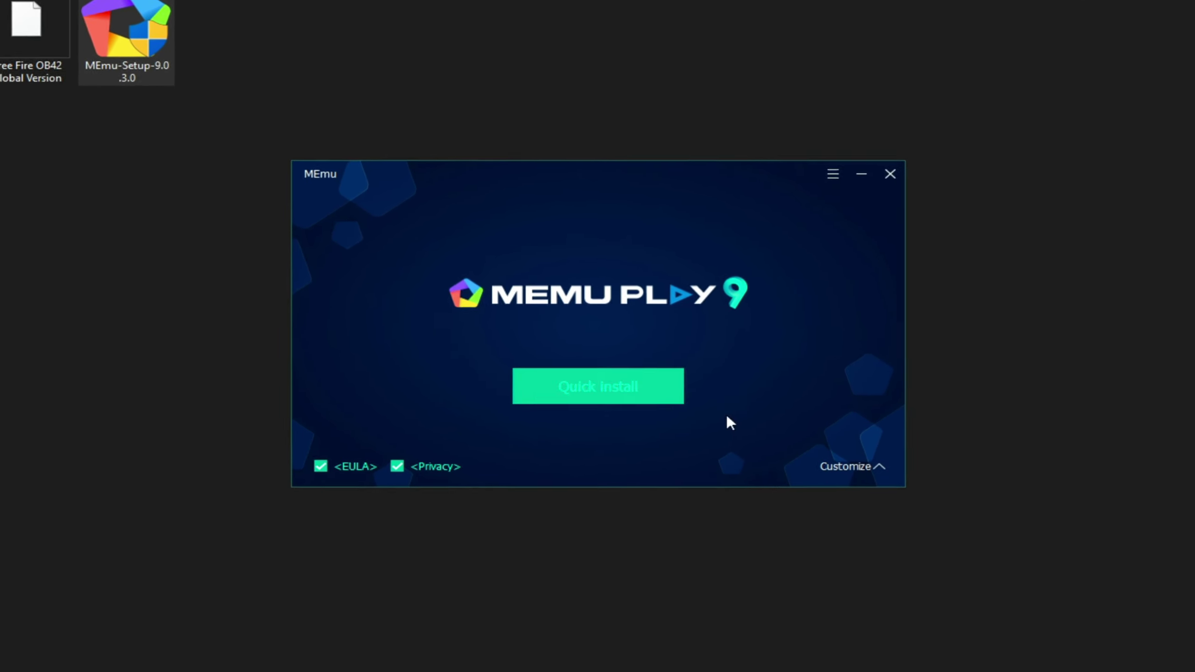
pyautogui.click(845, 466)
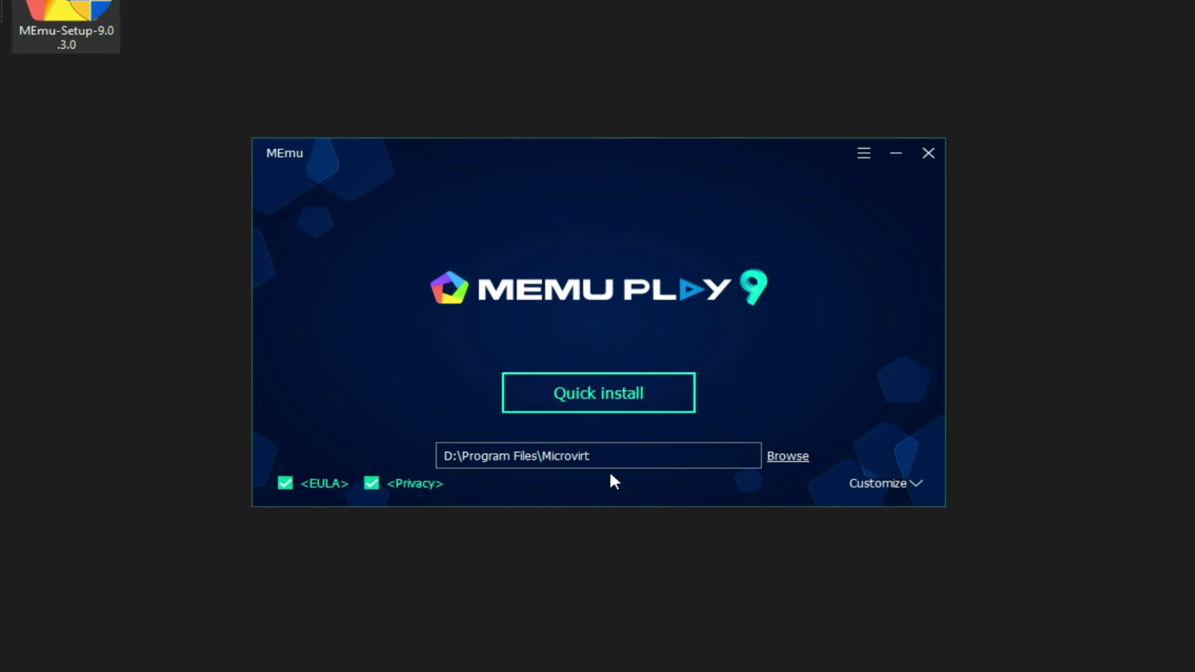
pyautogui.click(614, 448)
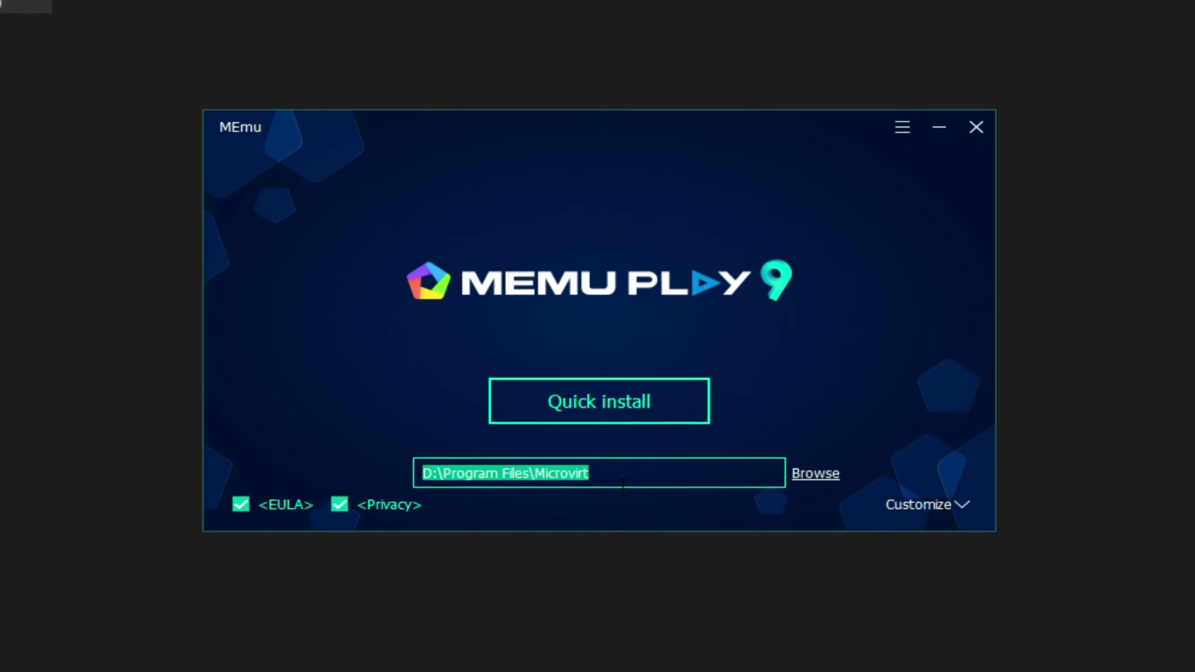
pyautogui.click(622, 487)
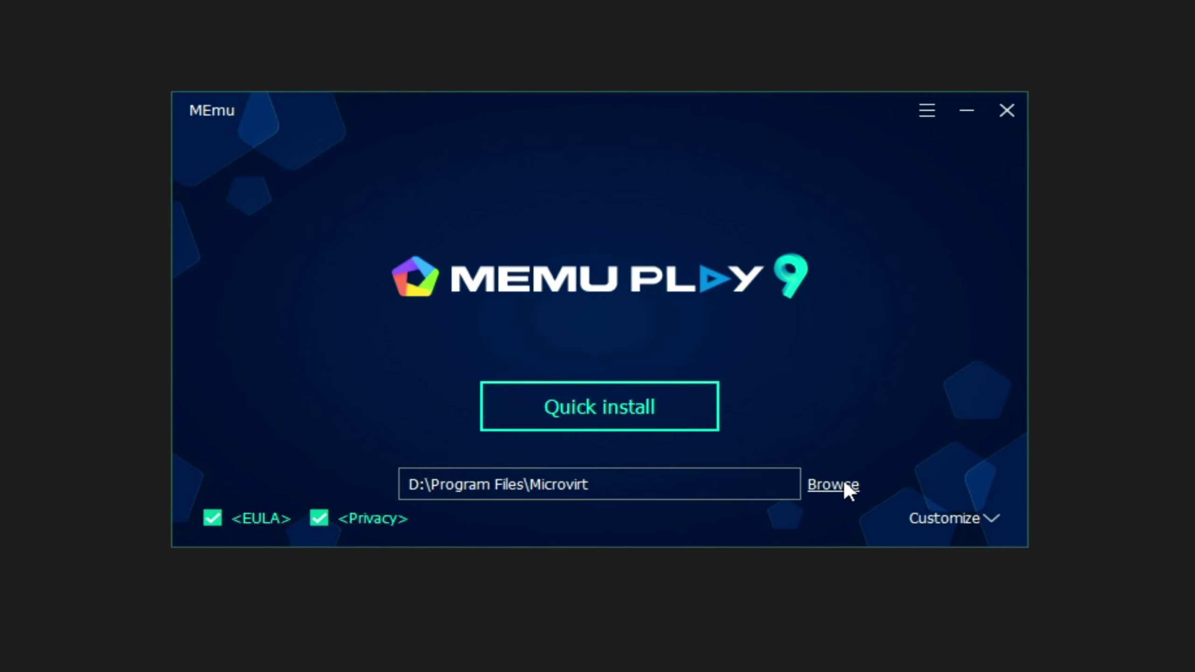
pyautogui.click(726, 416)
pyautogui.click(376, 430)
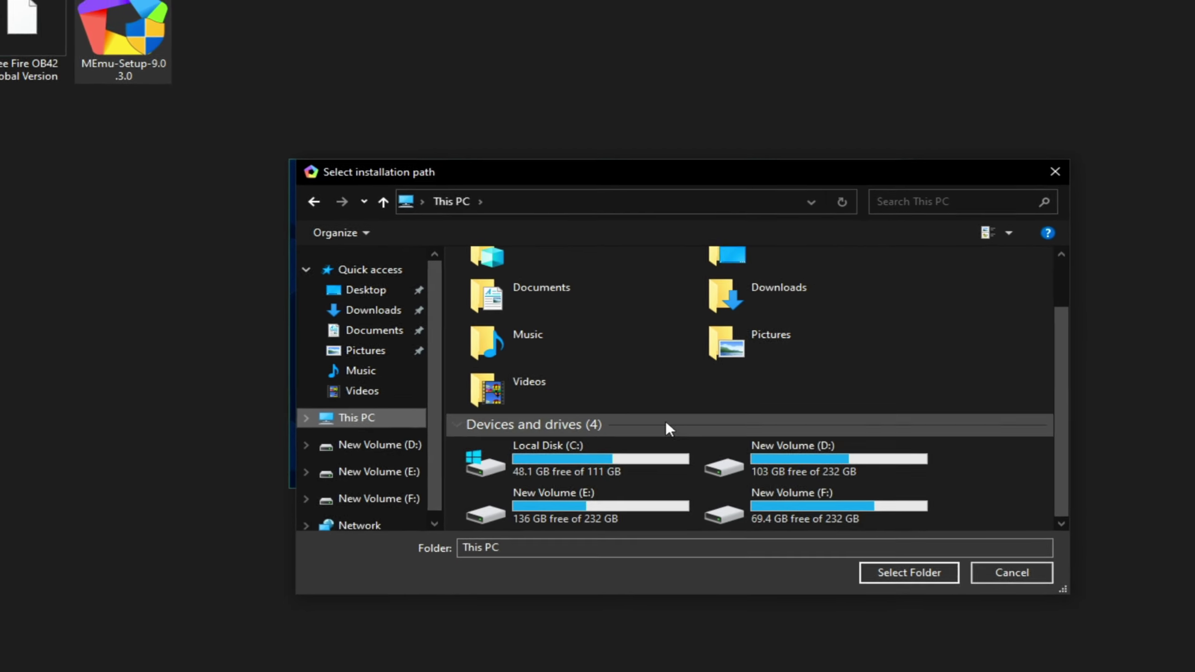
pyautogui.doubleClick(644, 456)
pyautogui.click(541, 303)
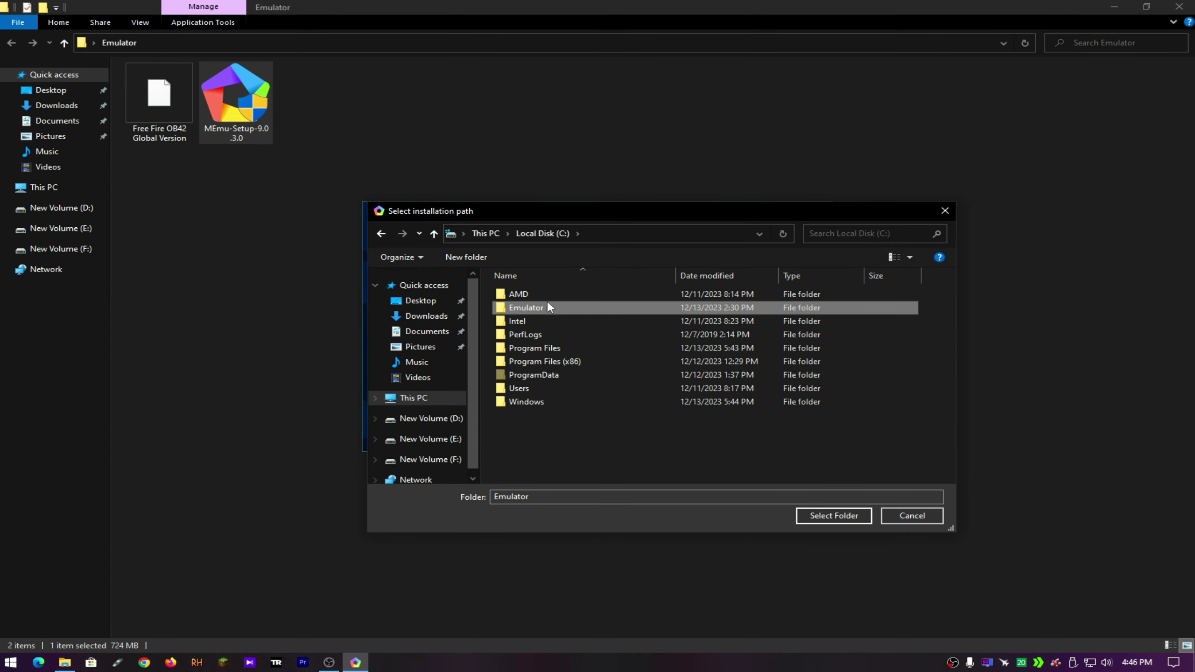
pyautogui.click(833, 515)
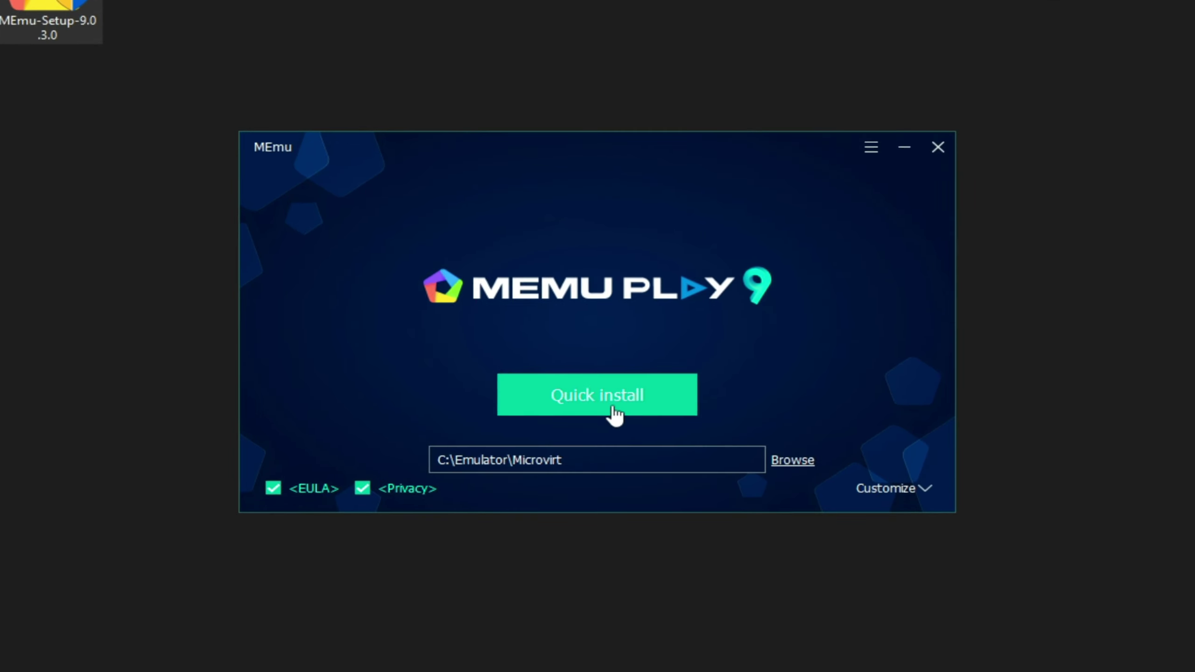
# Step: Run the MEmu quick install, and once it completes close the installer and the Emulator folder window
pyautogui.click(626, 390)
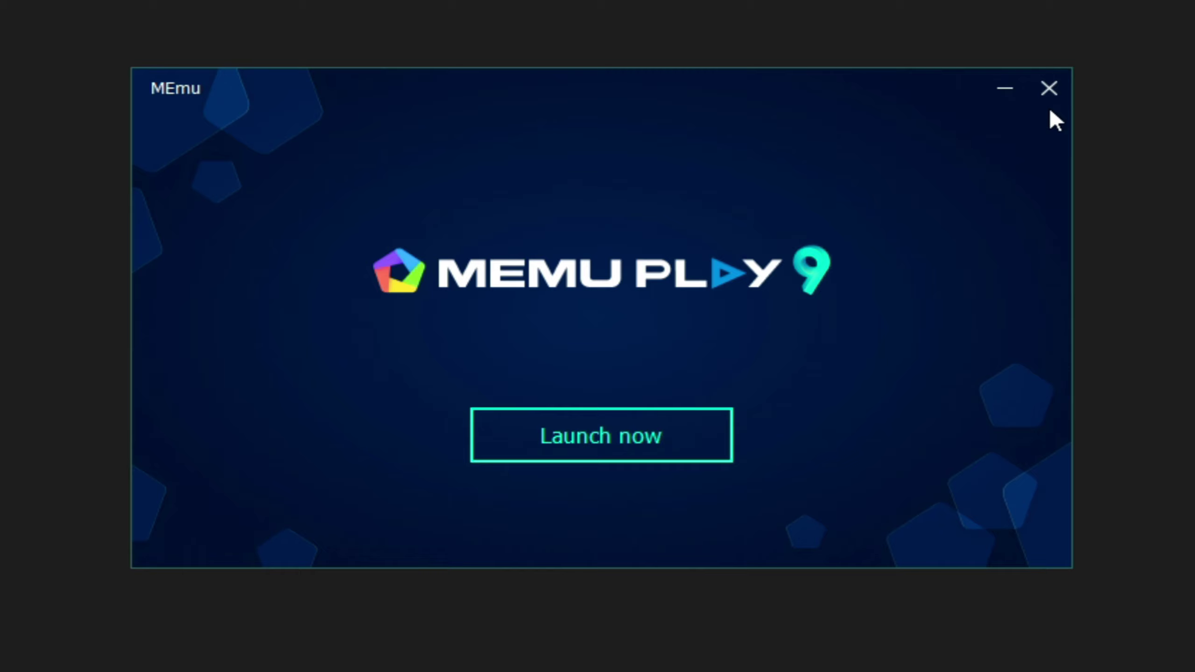
pyautogui.click(821, 211)
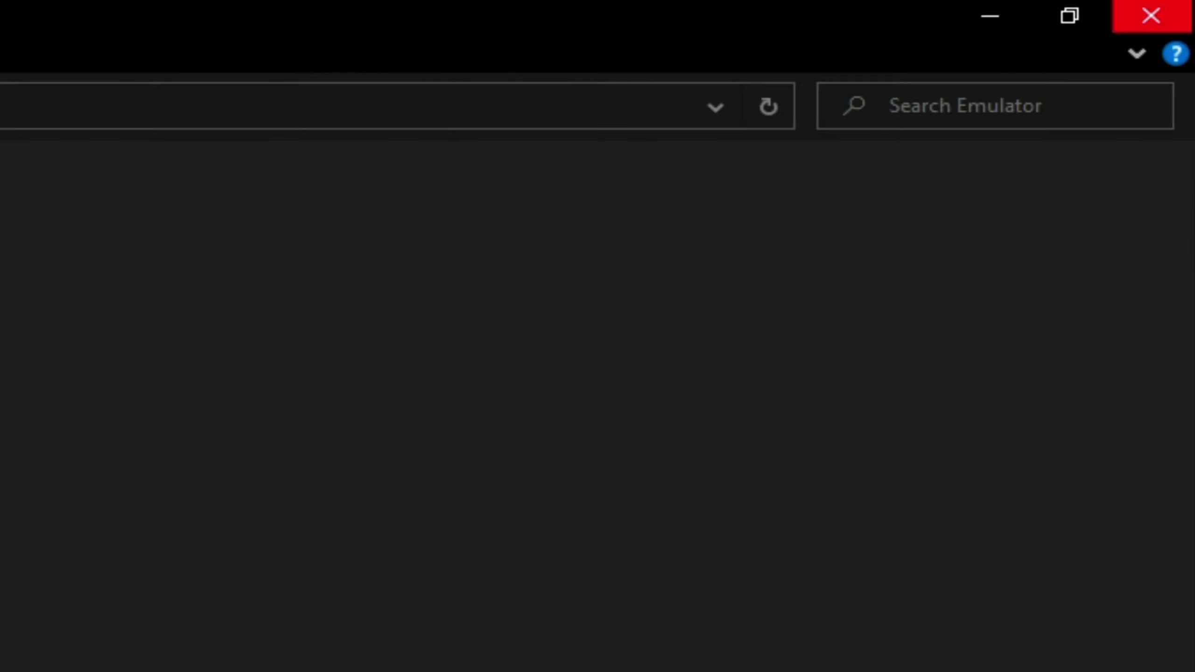
pyautogui.click(1141, 19)
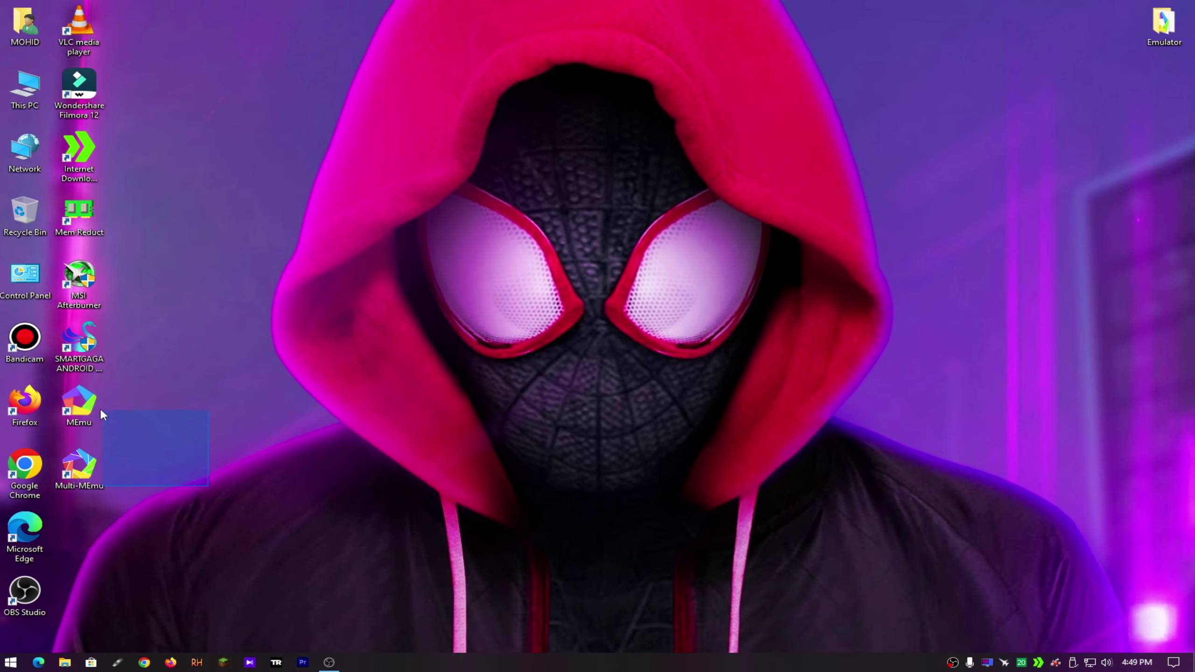
# Step: Open the Multi-MEmu instance manager from its desktop shortcut
pyautogui.moveTo(103, 407); pyautogui.dragTo(57, 398)
pyautogui.click(73, 402)
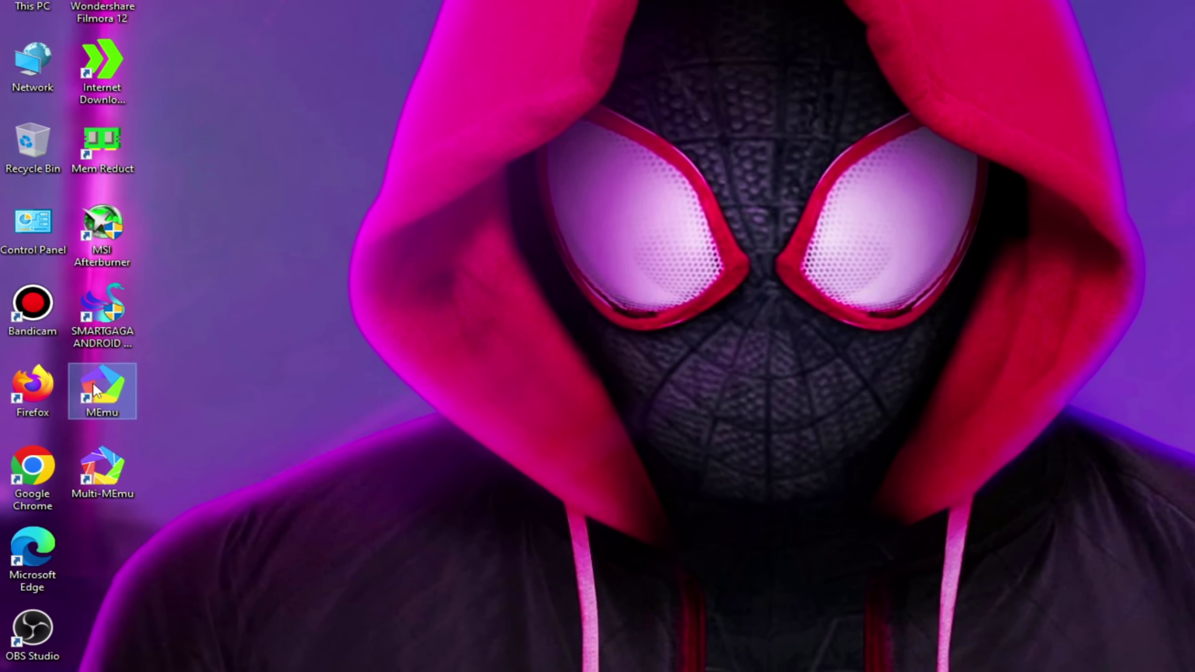
pyautogui.moveTo(202, 539); pyautogui.dragTo(106, 510)
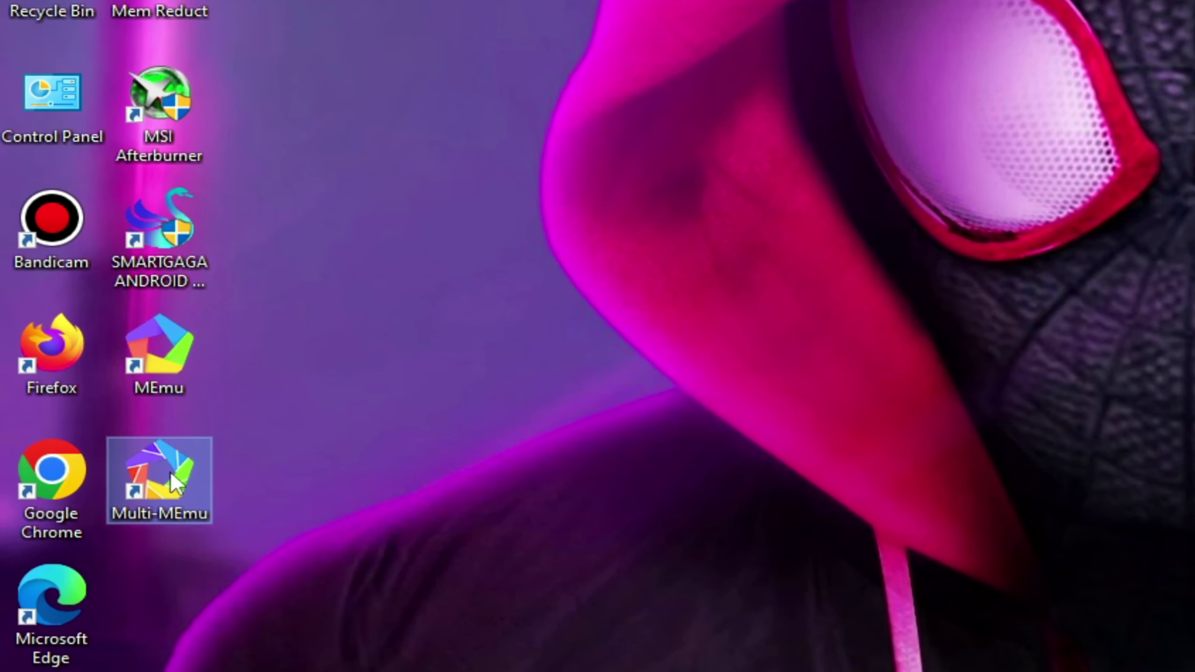
pyautogui.rightClick(175, 483)
pyautogui.click(181, 111)
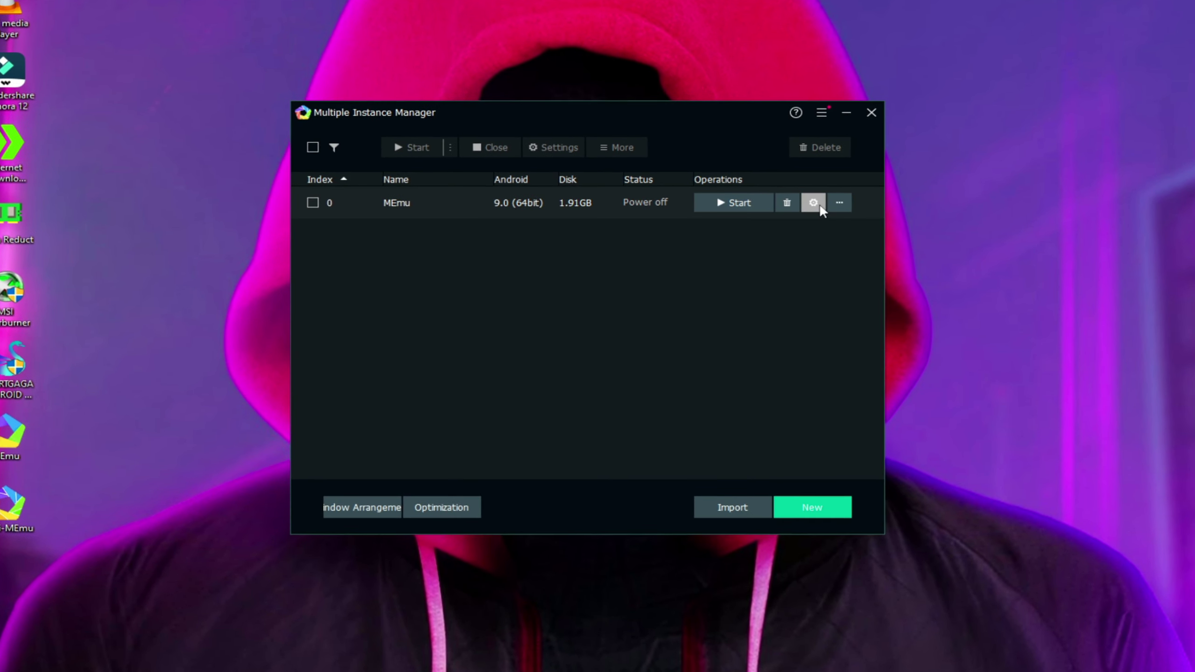
# Step: In the MEmu instance's engine settings, customize performance to 2 CPU cores and 4096 MB of RAM
pyautogui.click(814, 203)
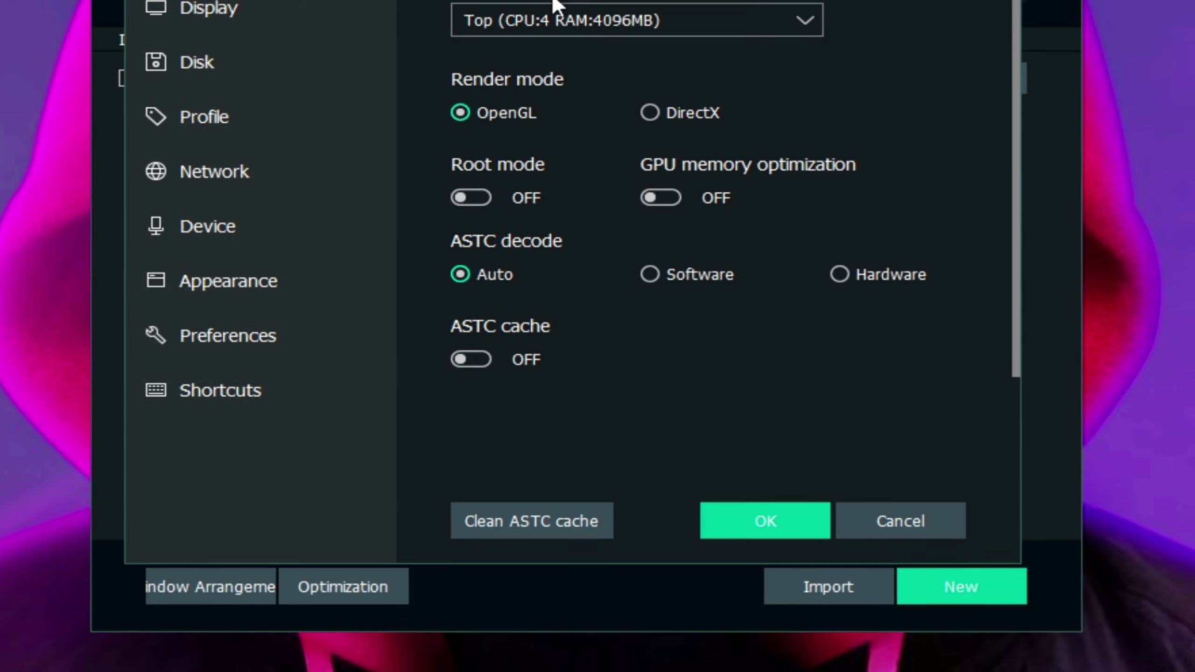
pyautogui.click(548, 21)
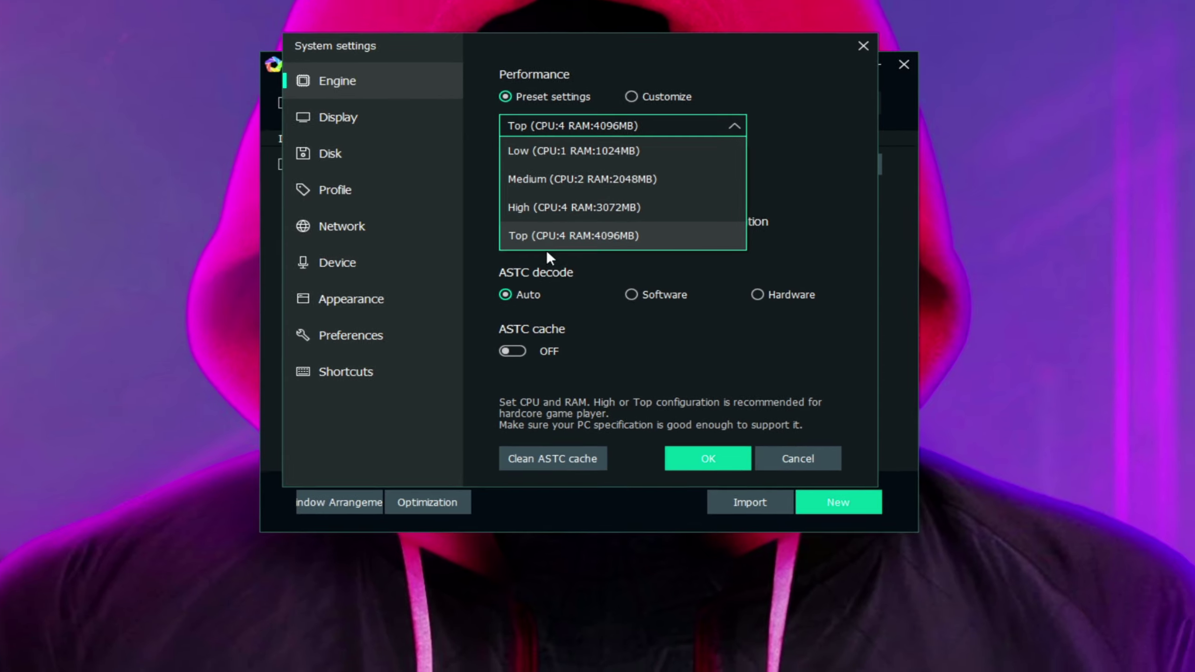
pyautogui.click(581, 179)
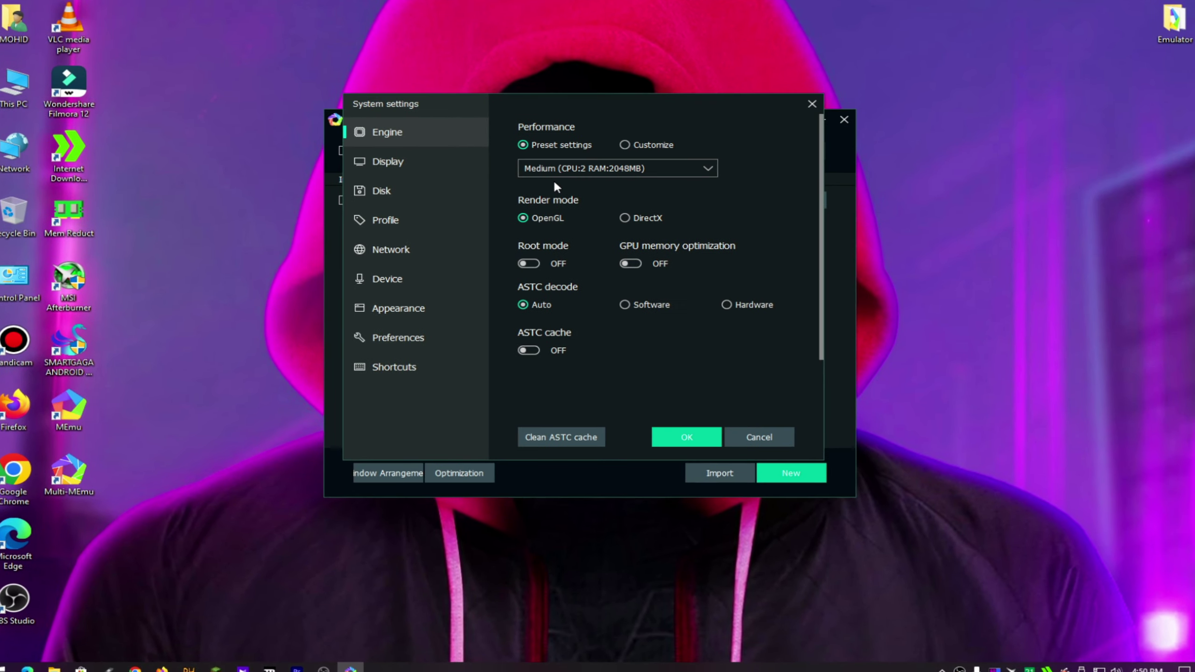
pyautogui.click(626, 144)
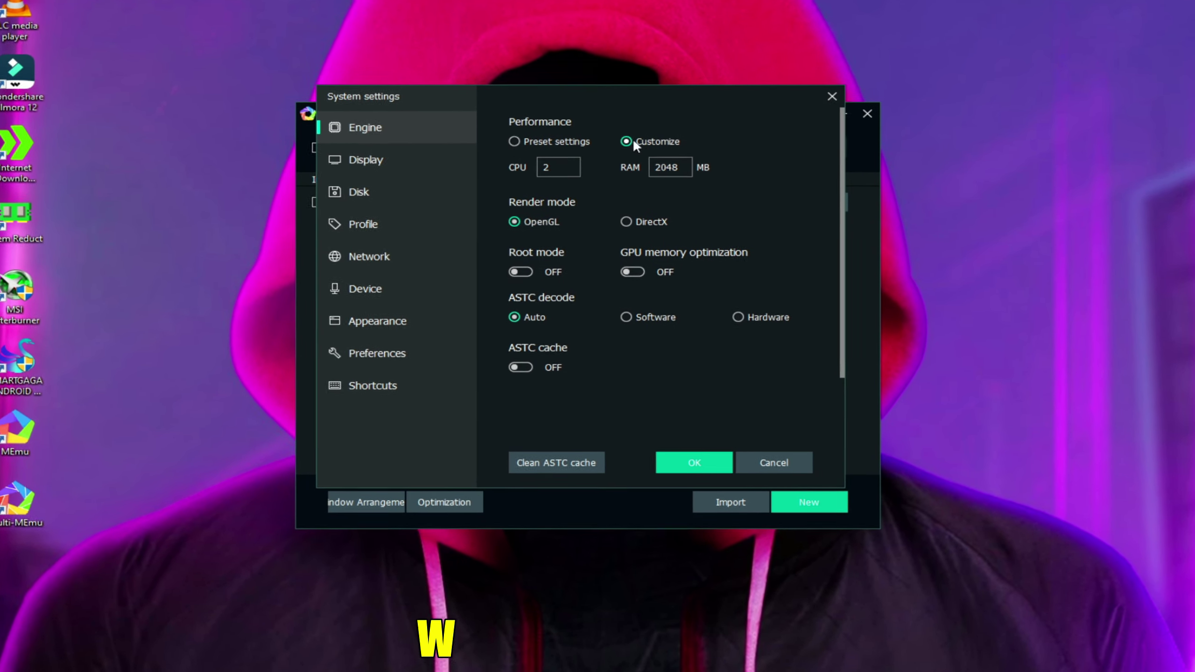
pyautogui.doubleClick(669, 168)
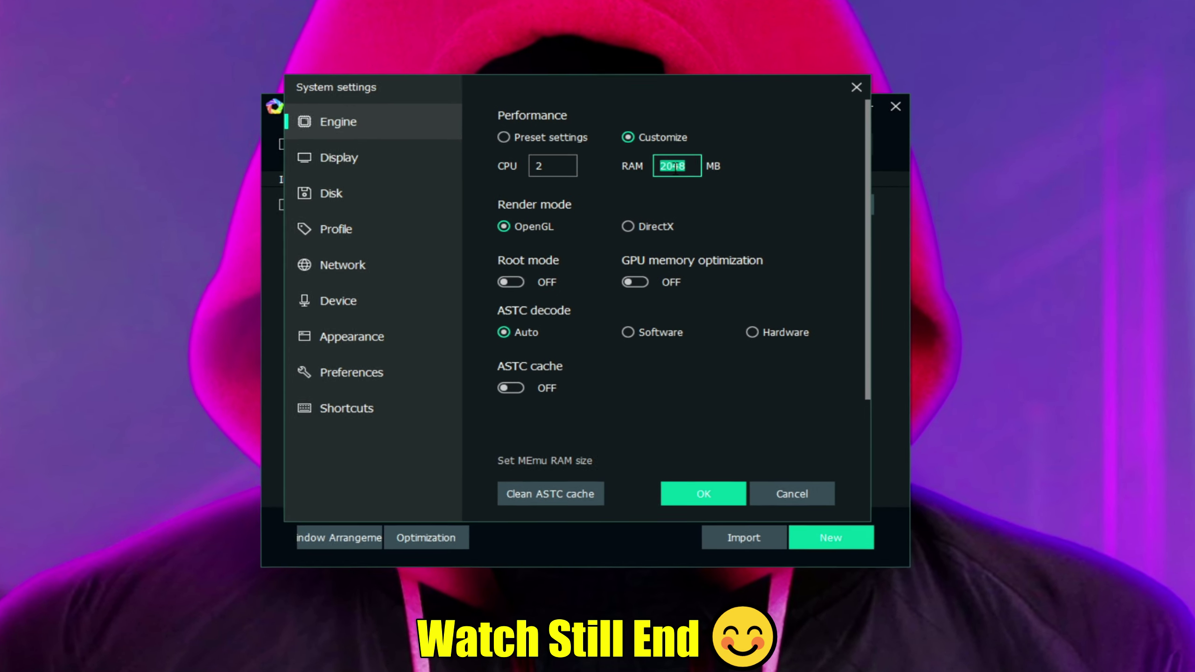
pyautogui.rightClick(675, 168)
pyautogui.click(696, 297)
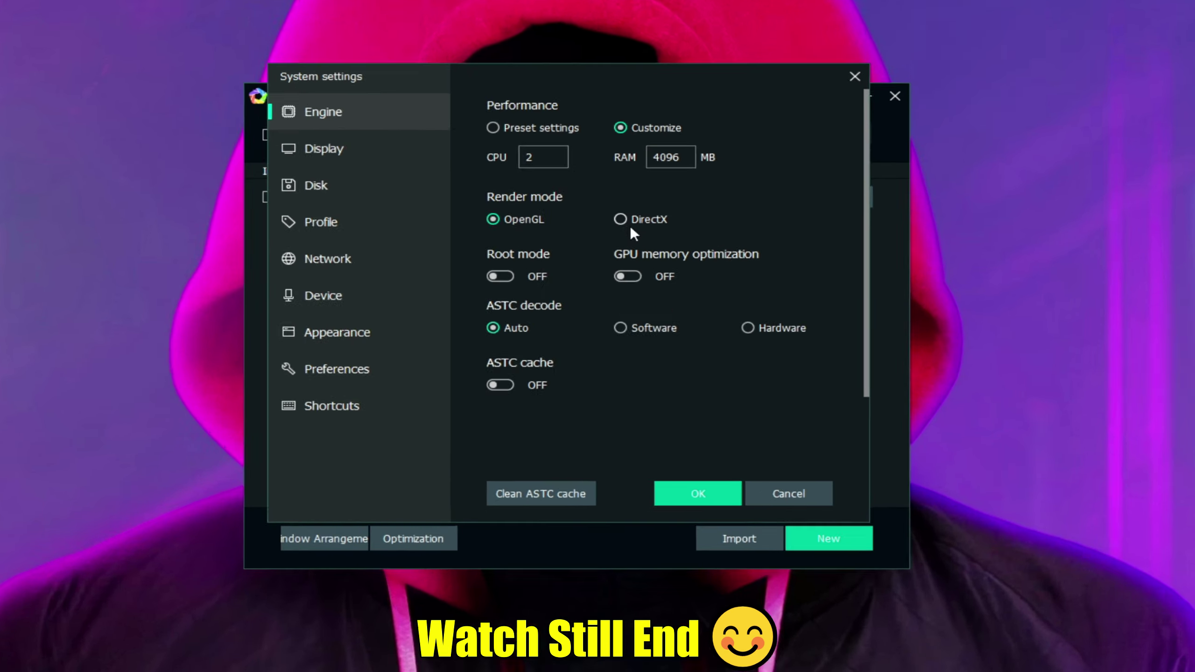
# Step: Compare the OpenGL and DirectX render modes and set the render mode to DirectX
pyautogui.click(623, 221)
pyautogui.click(531, 220)
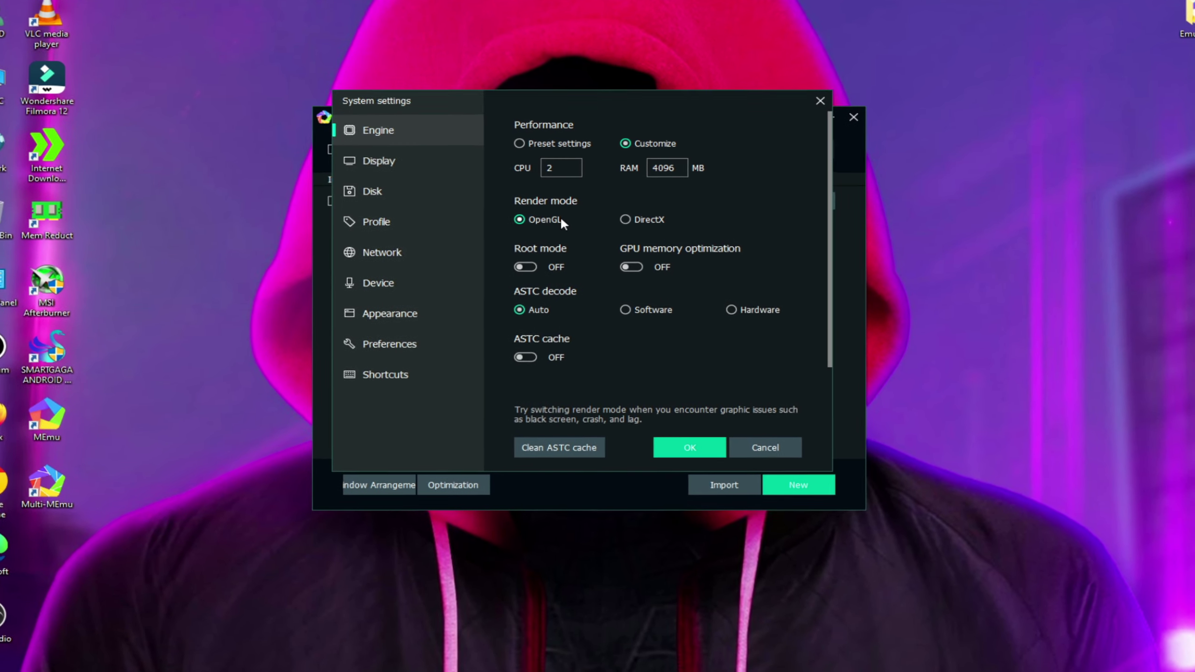
pyautogui.click(638, 219)
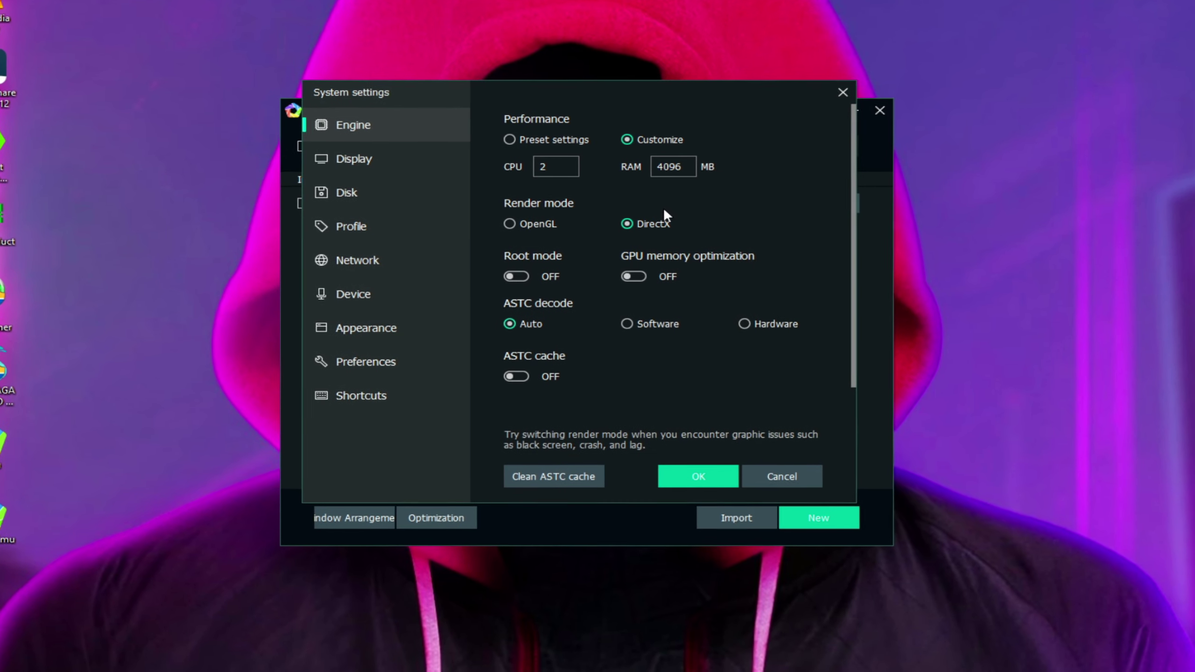
# Step: Turn on root mode, GPU memory optimization and the ASTC cache for the instance
pyautogui.click(512, 280)
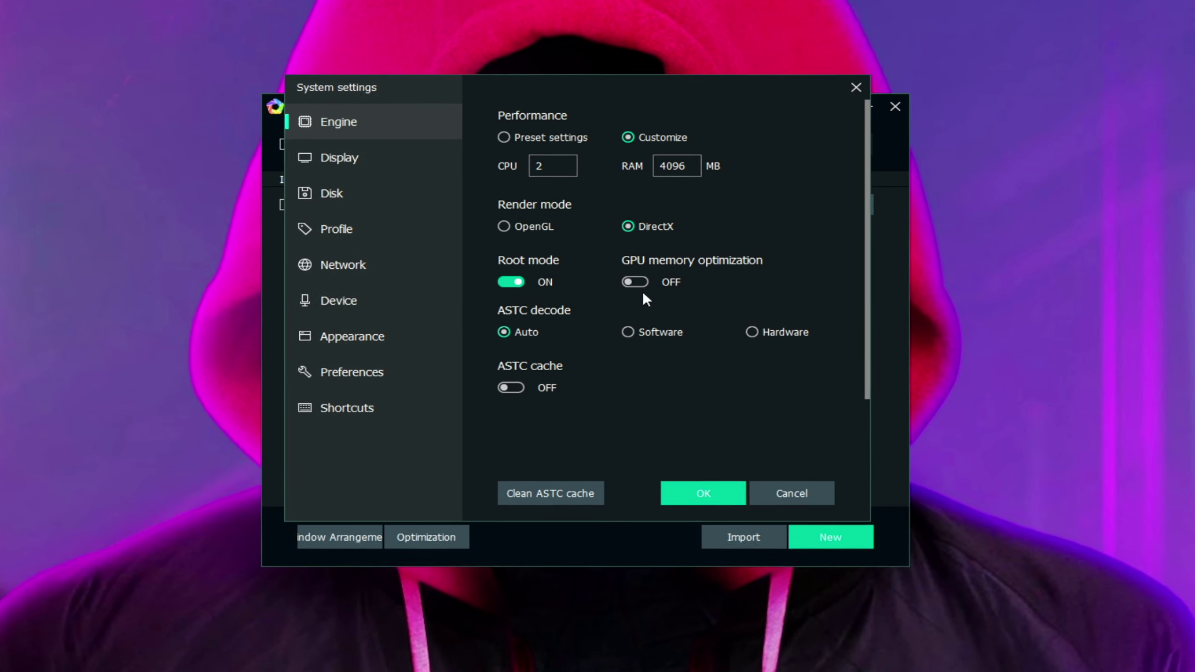
pyautogui.click(642, 281)
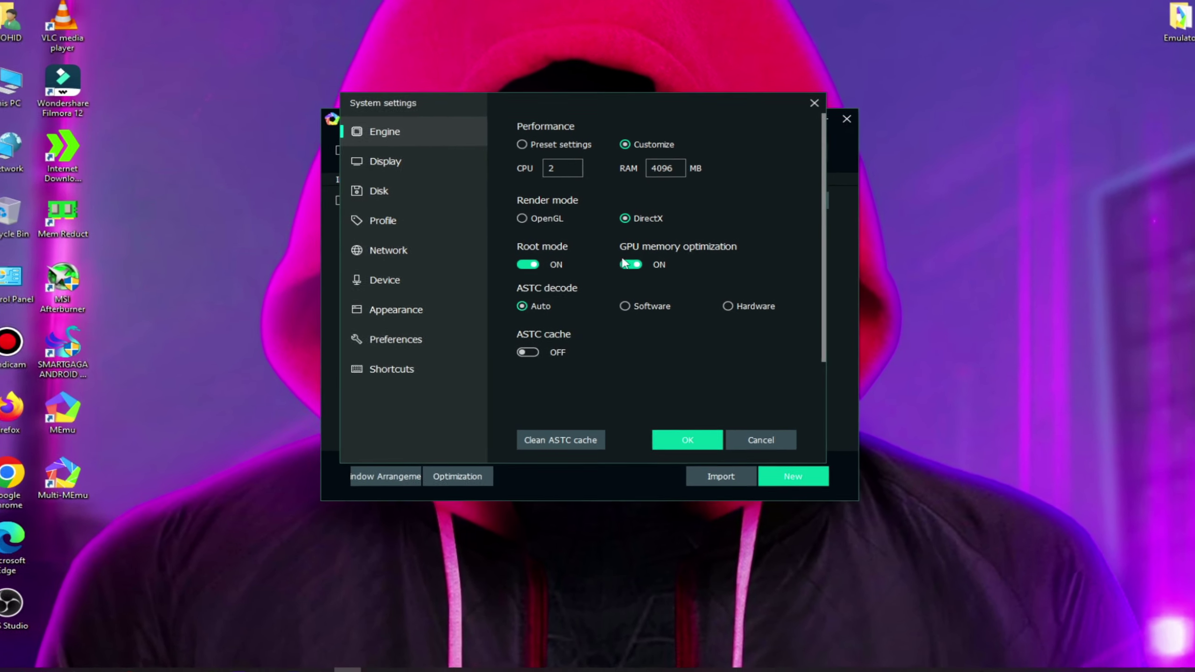
pyautogui.click(631, 264)
pyautogui.click(631, 264)
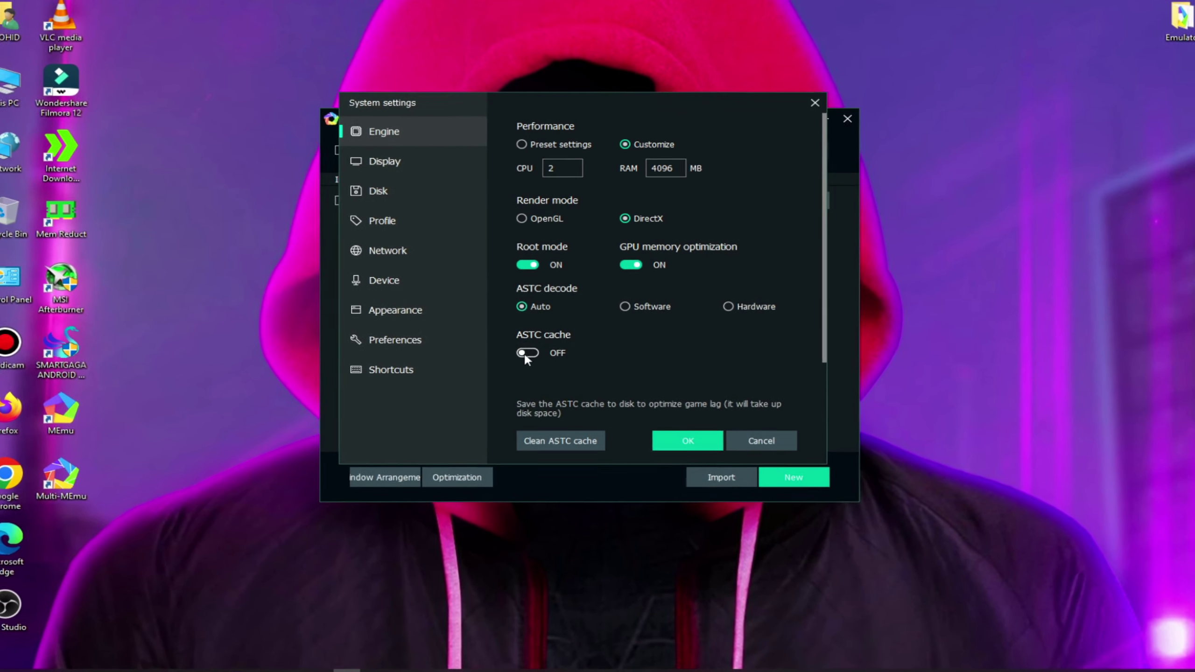
pyautogui.click(524, 350)
# Step: In the instance's display settings, look through the tablet, phone and widescreen resolution presets
pyautogui.click(449, 173)
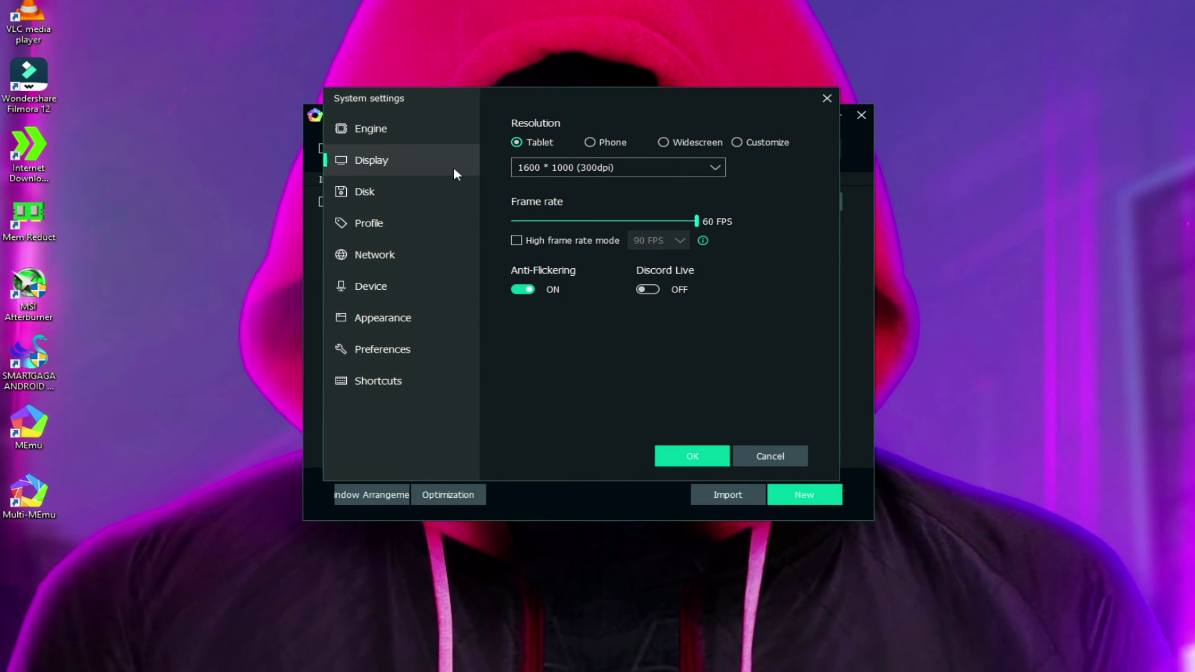
pyautogui.click(588, 168)
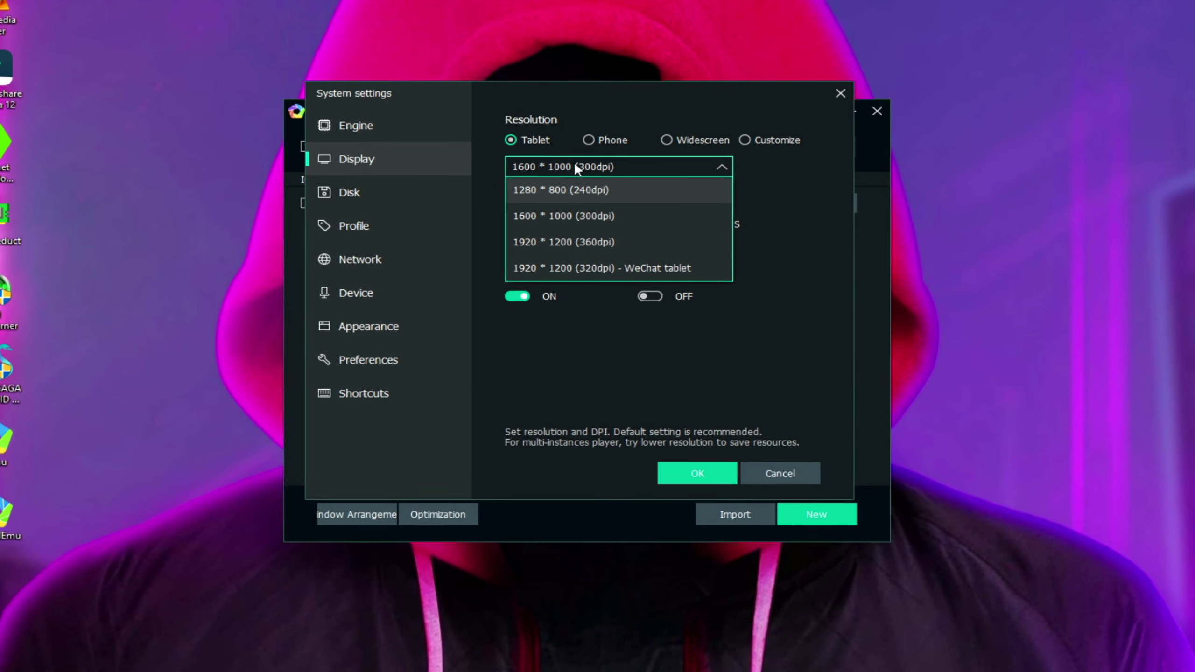
pyautogui.click(589, 140)
pyautogui.click(708, 139)
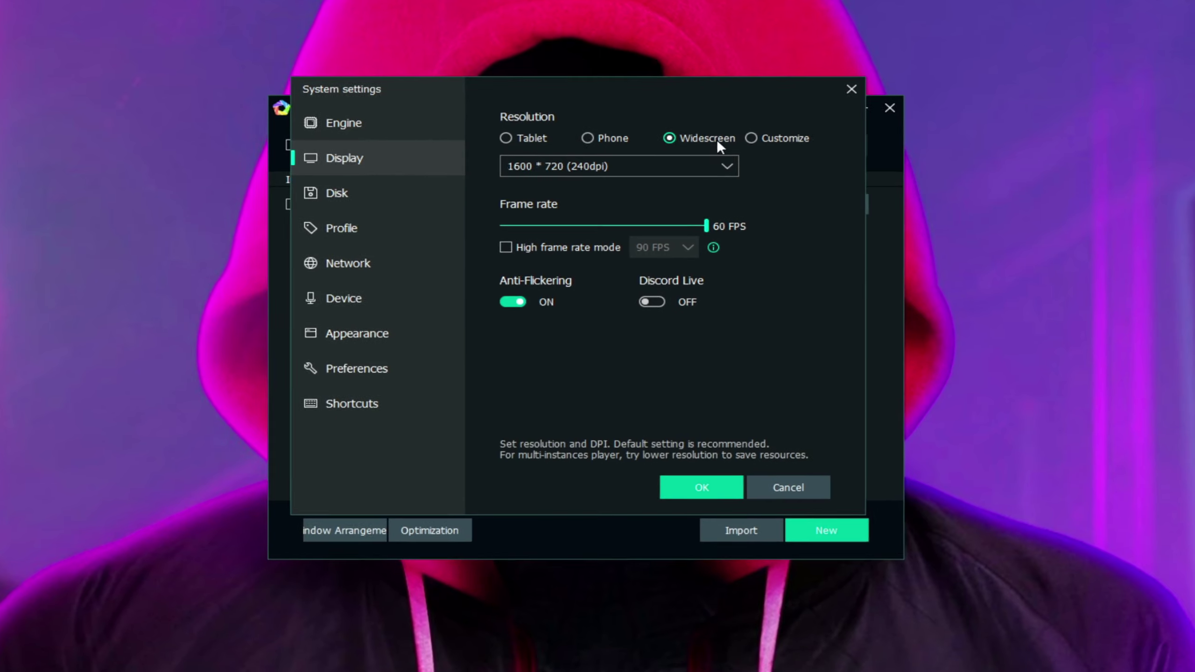
pyautogui.click(644, 165)
pyautogui.click(810, 236)
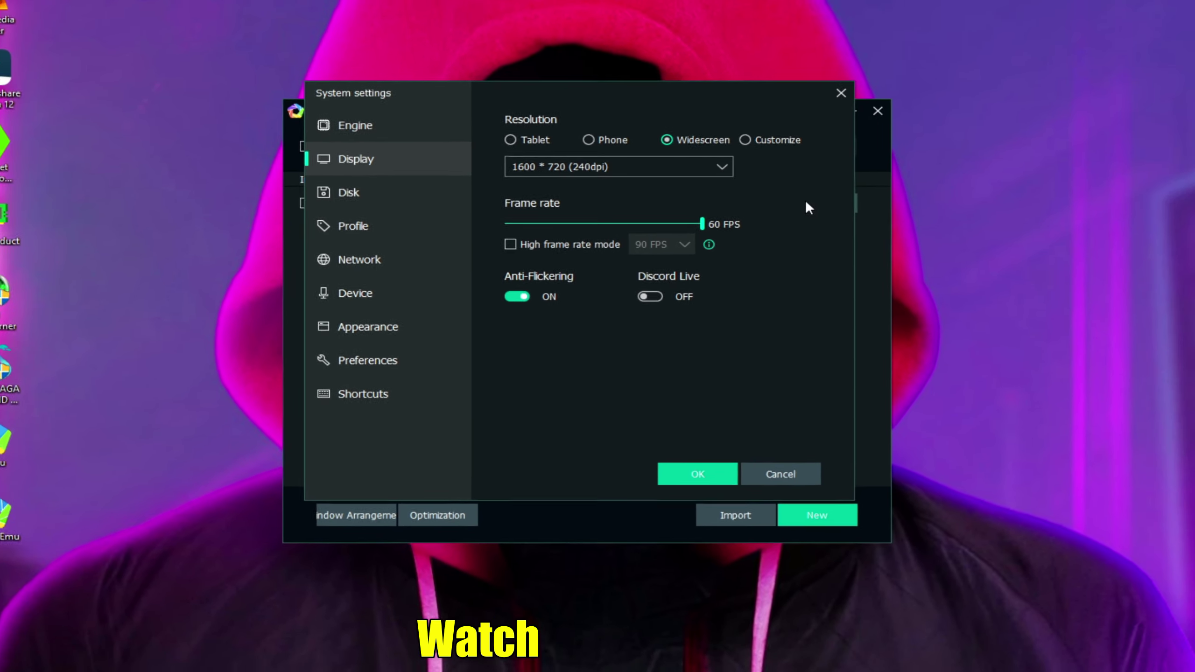
# Step: Set a custom display resolution of 1280 by 720 at 240 DPI
pyautogui.click(745, 139)
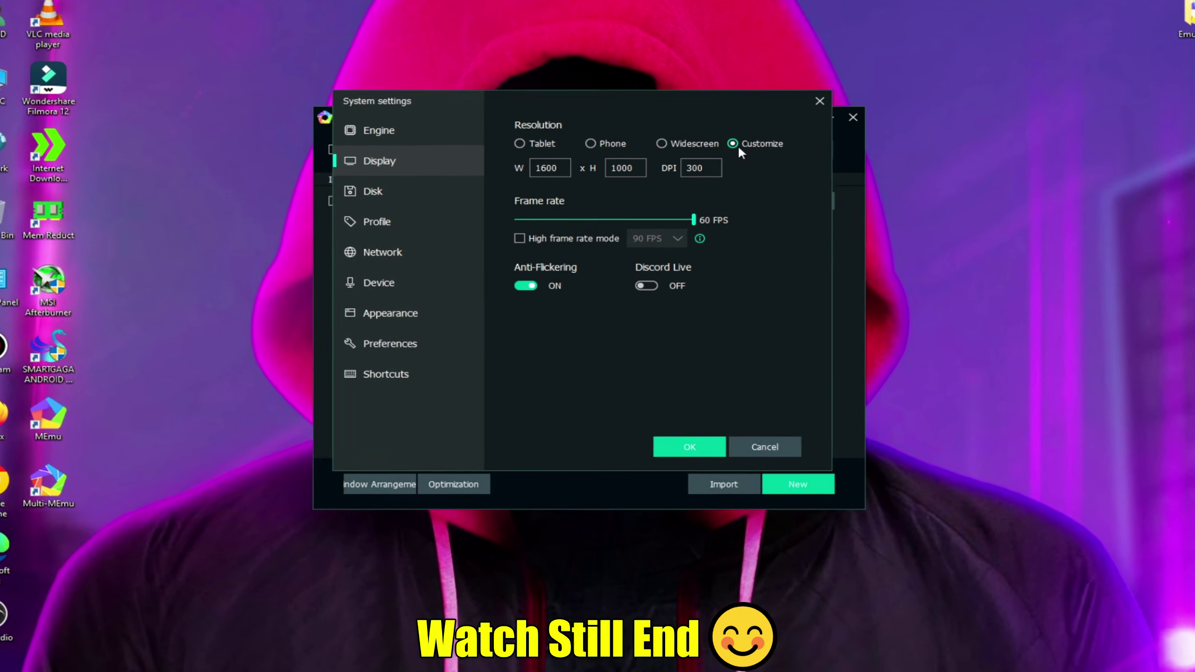
pyautogui.doubleClick(546, 167)
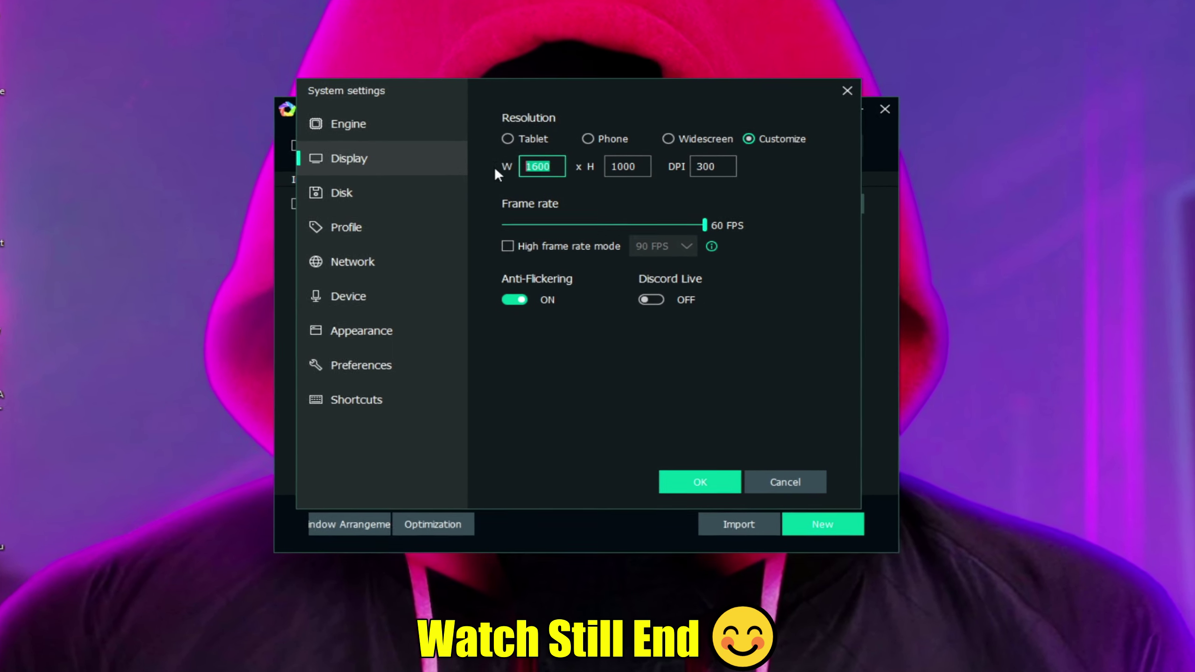
pyautogui.write('1280')
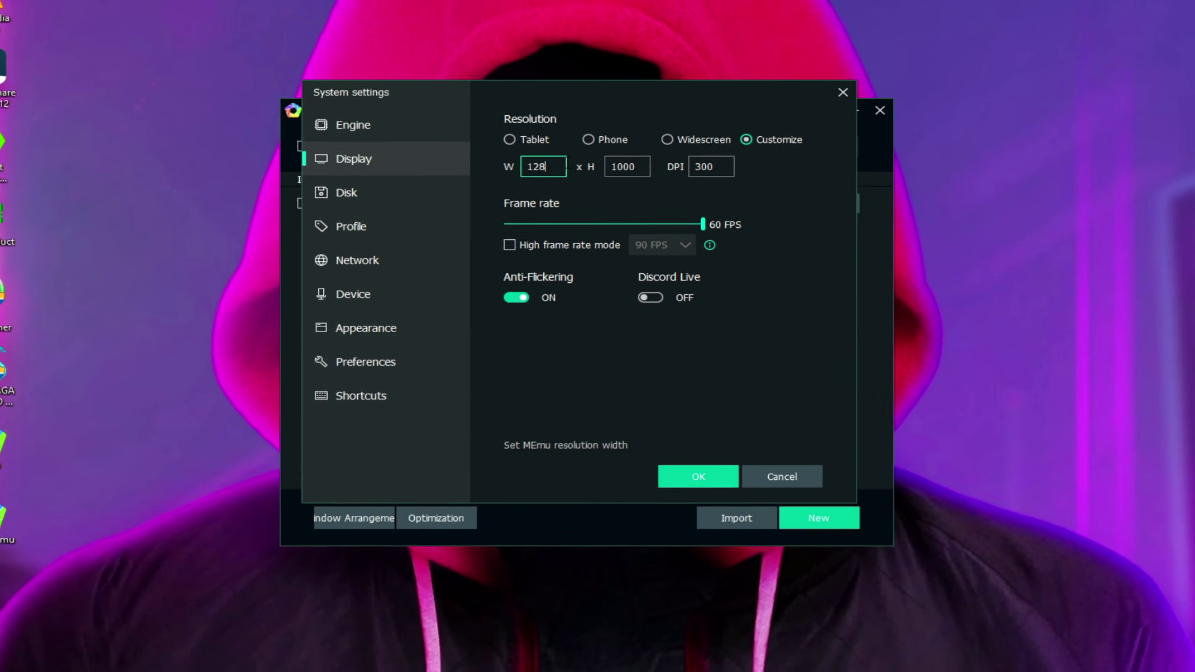
pyautogui.press('Tab')
pyautogui.write('72')
pyautogui.write('0')
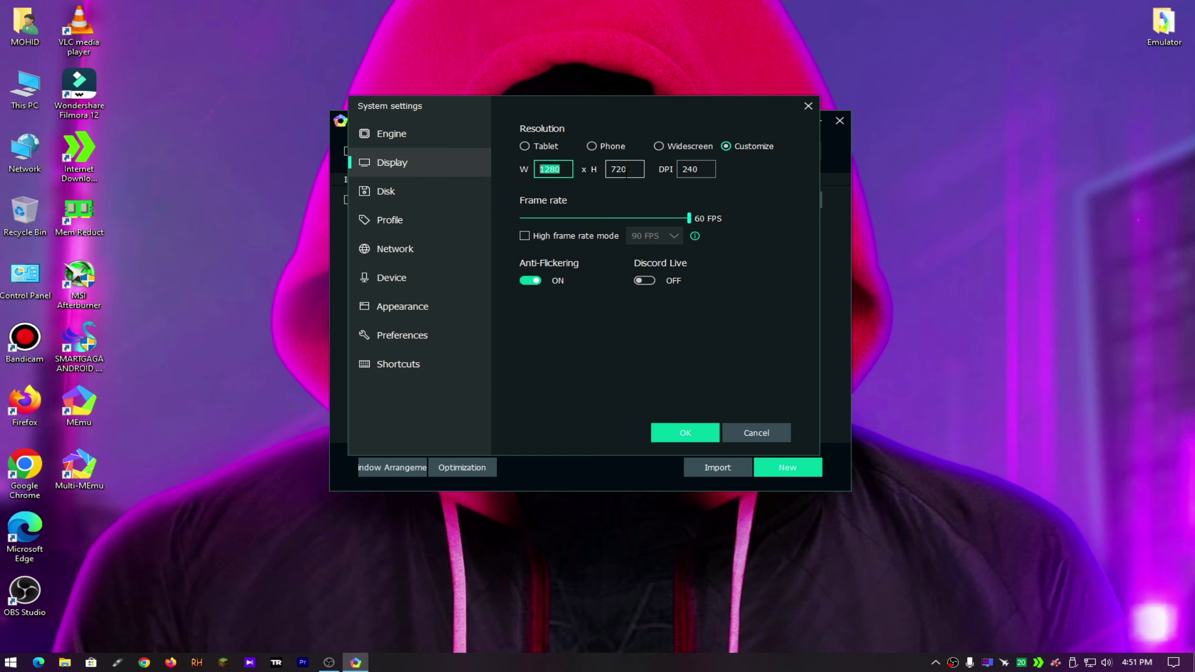
# Step: Enable high frame rate mode and set it to 90 FPS
pyautogui.click(524, 236)
pyautogui.click(624, 279)
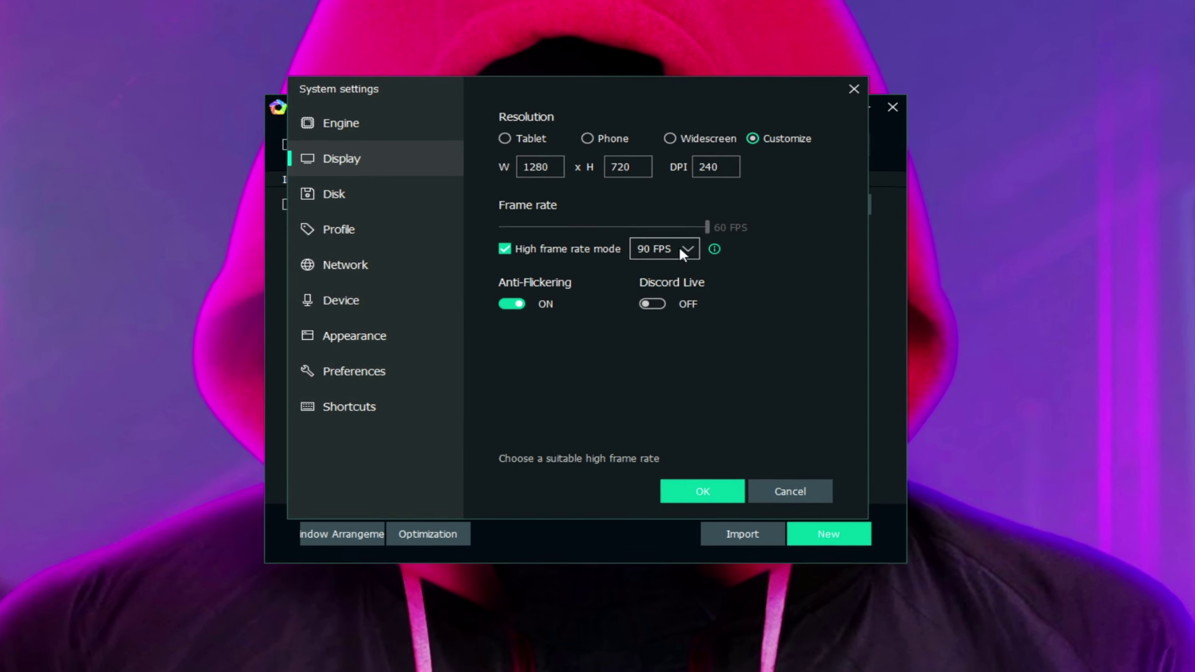
pyautogui.click(681, 251)
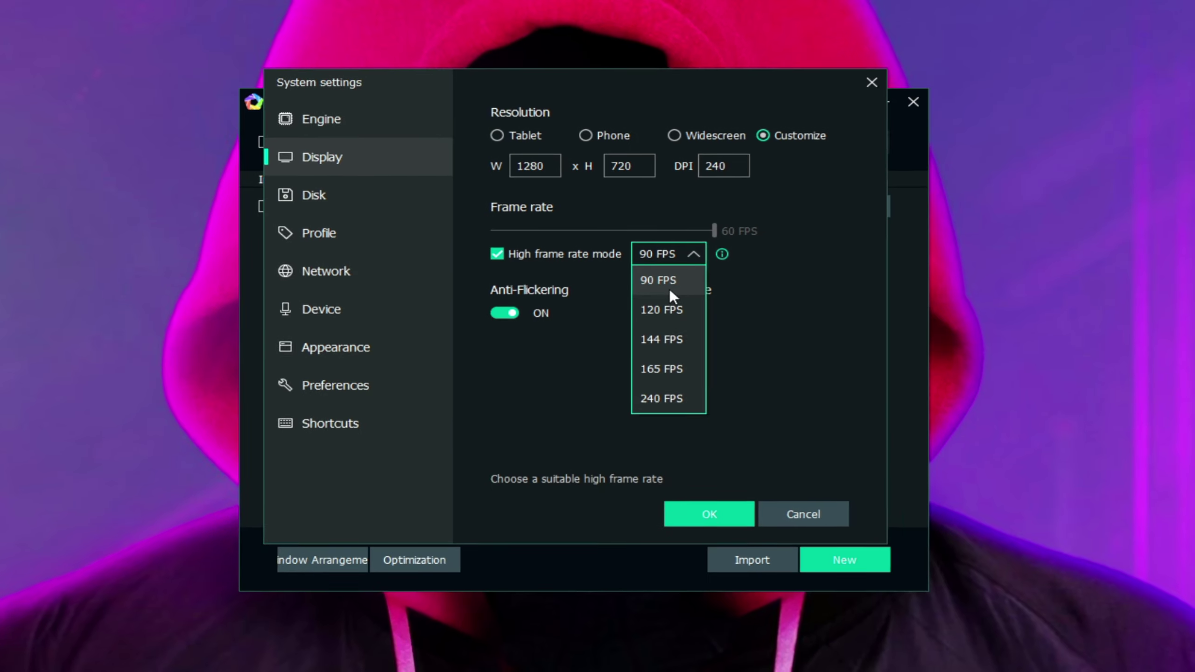
pyautogui.click(655, 259)
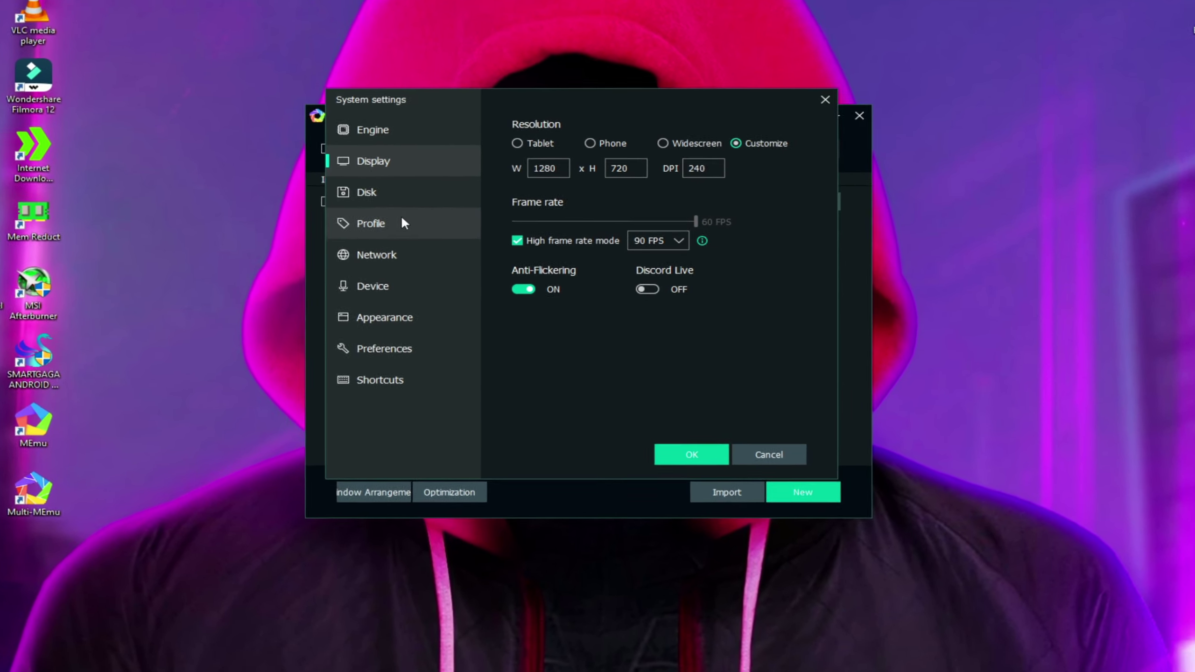
# Step: Set the profile's preset device model to Asus ROG 5(High frame rate) and generate a new phone number and IMEI
pyautogui.click(406, 222)
pyautogui.click(576, 156)
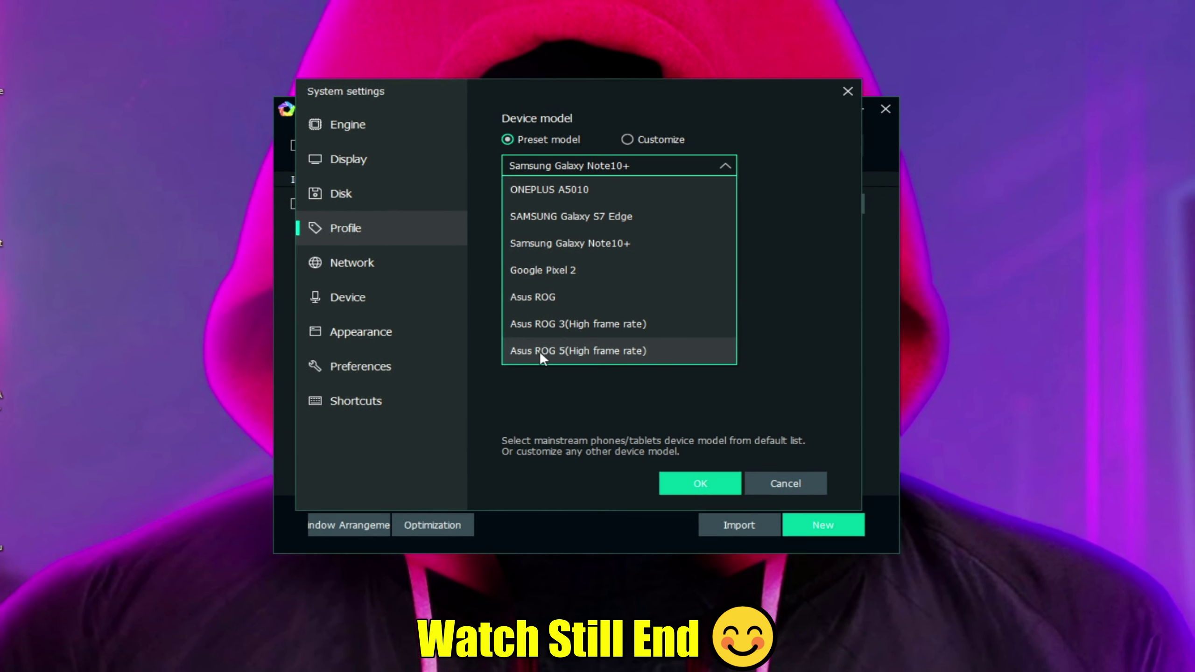
pyautogui.click(575, 344)
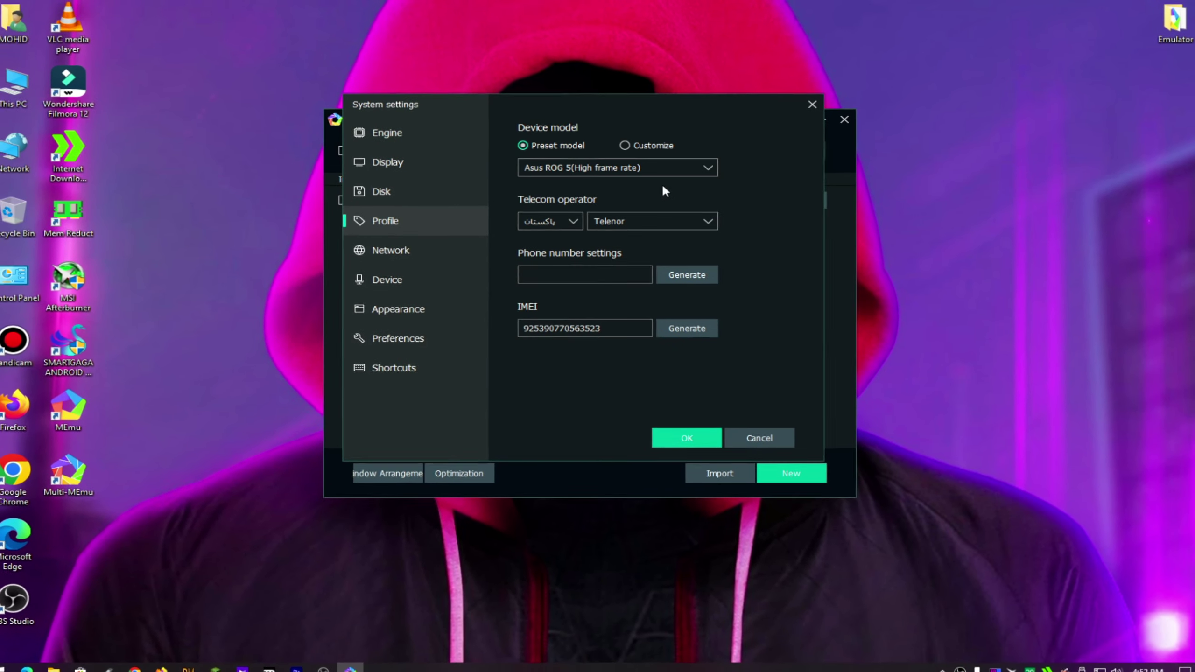
pyautogui.click(616, 166)
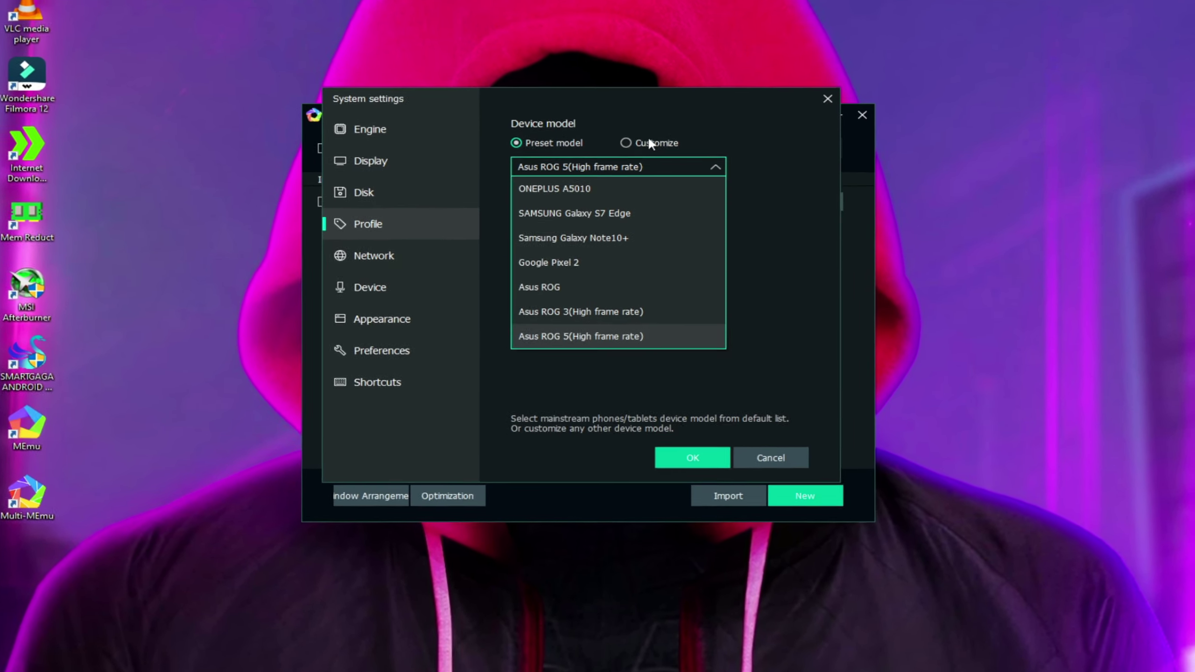
pyautogui.click(734, 155)
pyautogui.click(693, 282)
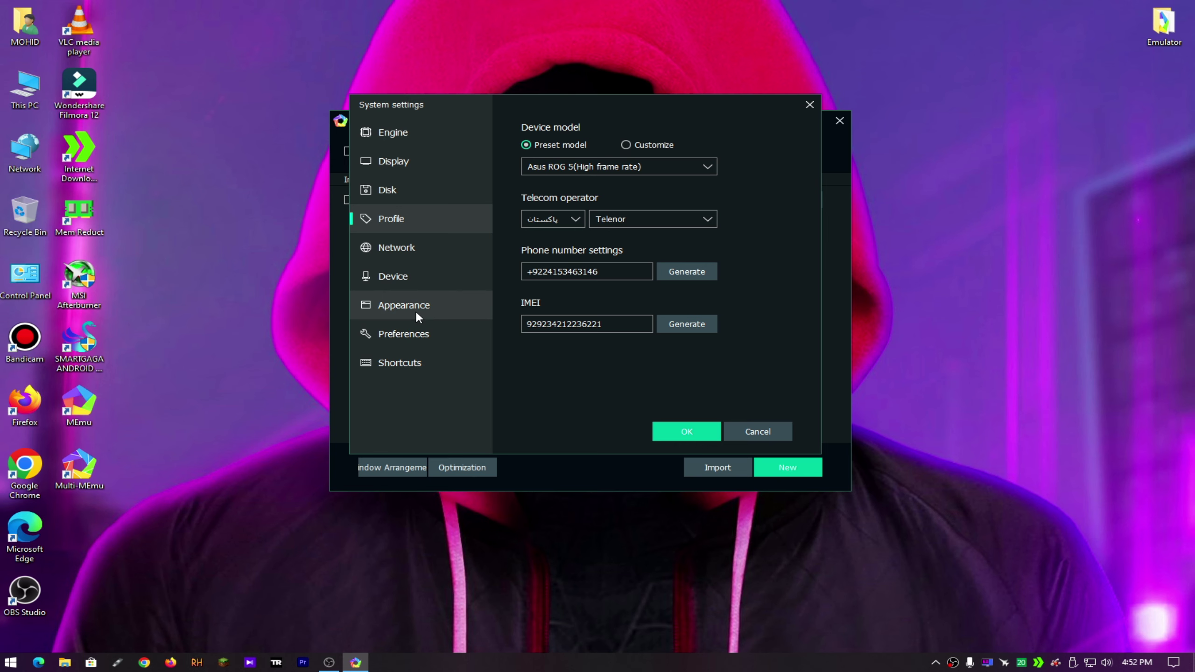
# Step: In the appearance settings, set the mouse cursor style to the white arrow
pyautogui.click(417, 314)
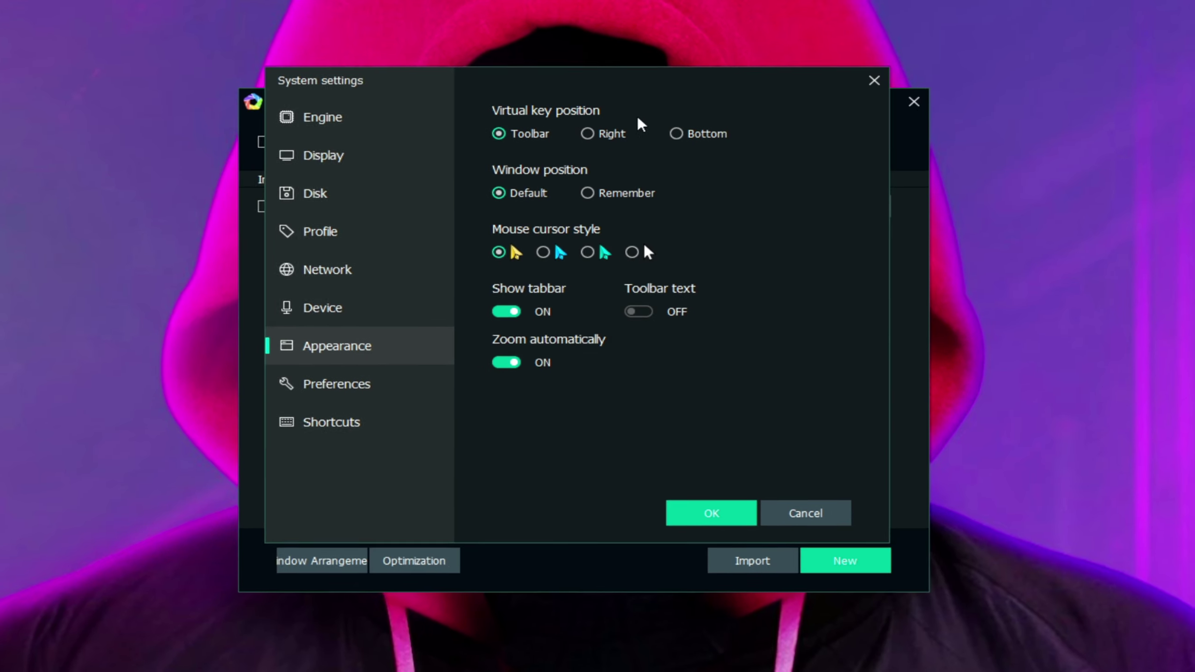
pyautogui.click(631, 252)
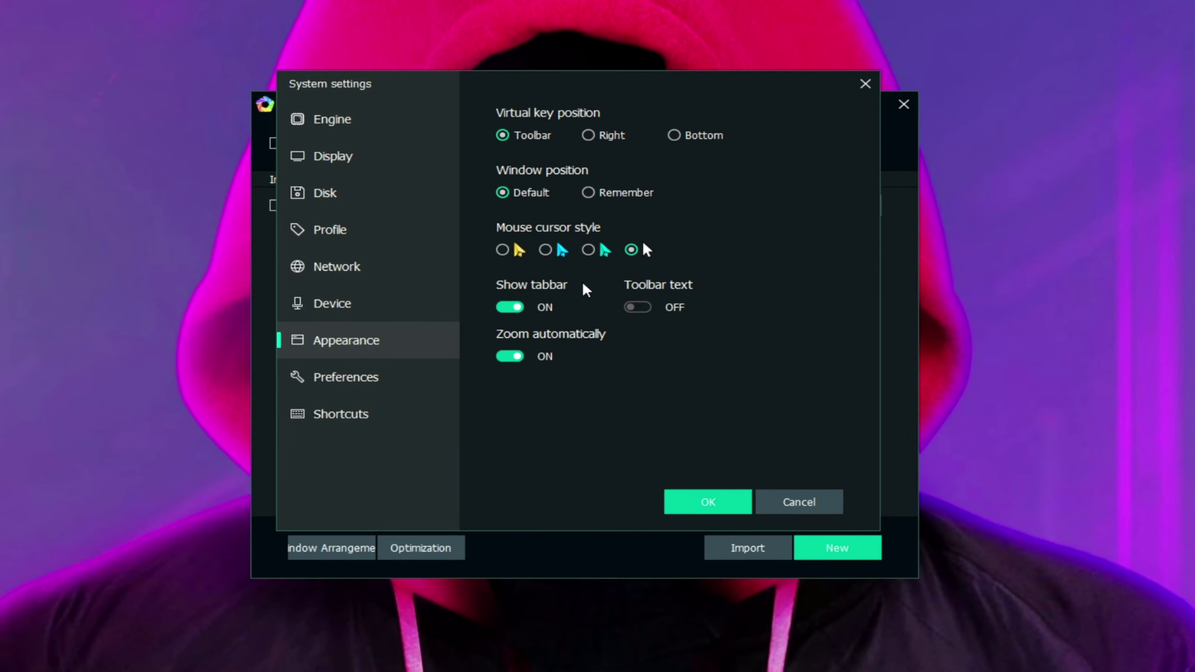
# Step: In the preferences, set the exit option to Exit, turn off Android notification, and save the instance's settings
pyautogui.click(418, 376)
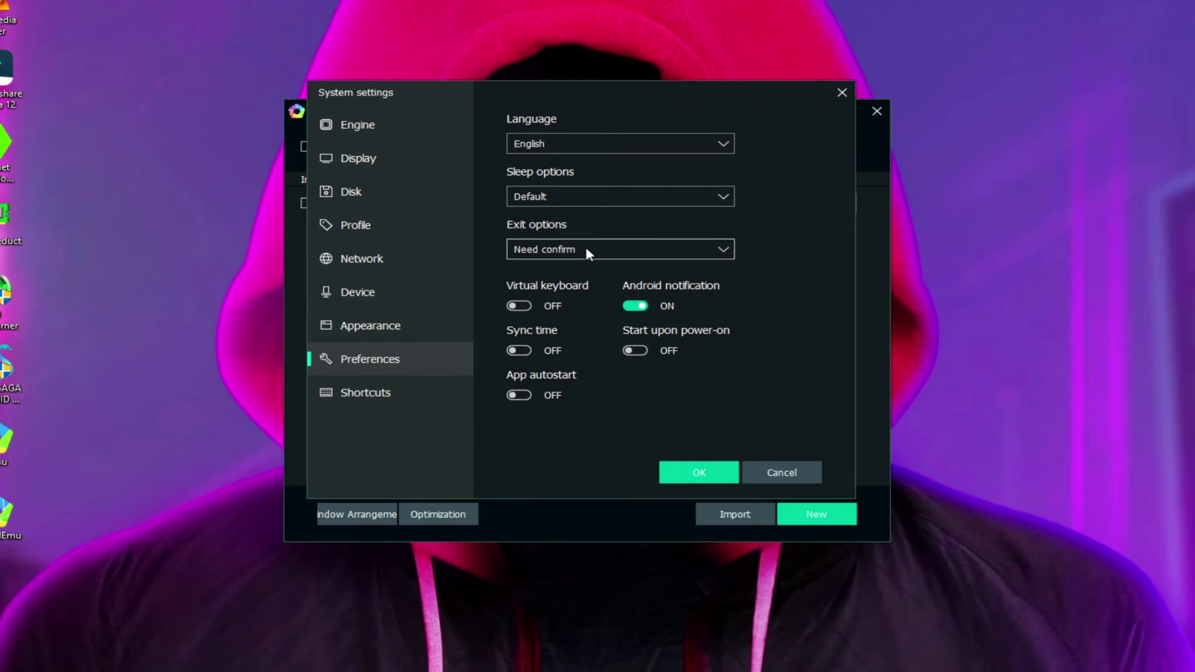
pyautogui.click(587, 250)
pyautogui.click(581, 290)
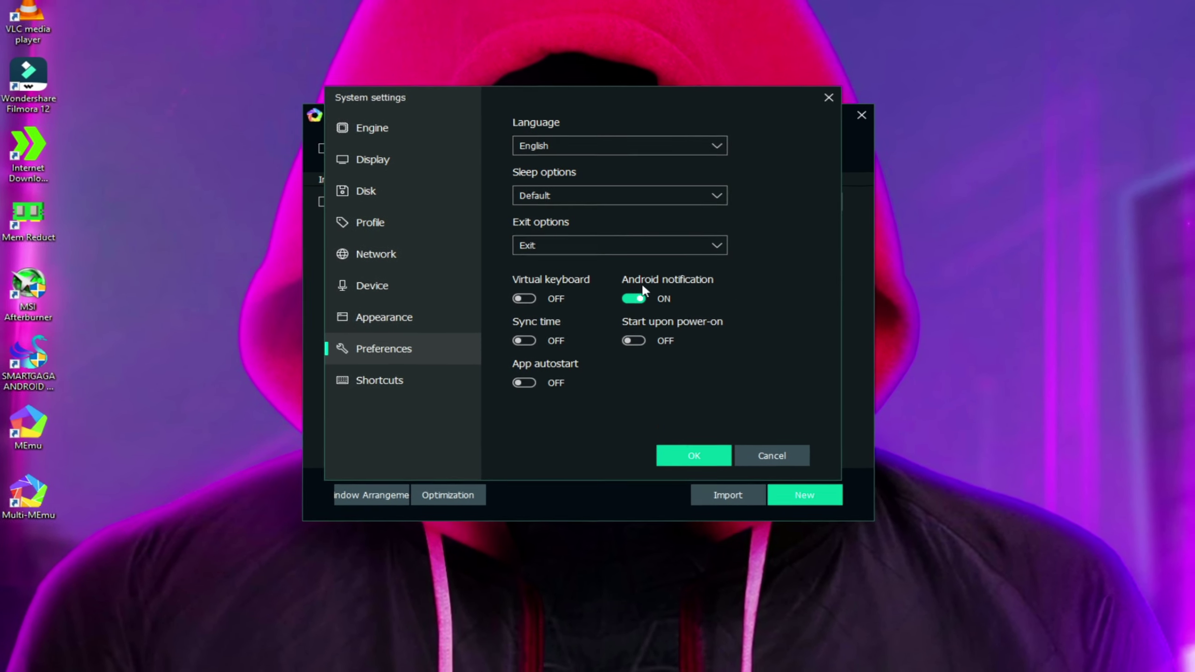
pyautogui.click(635, 298)
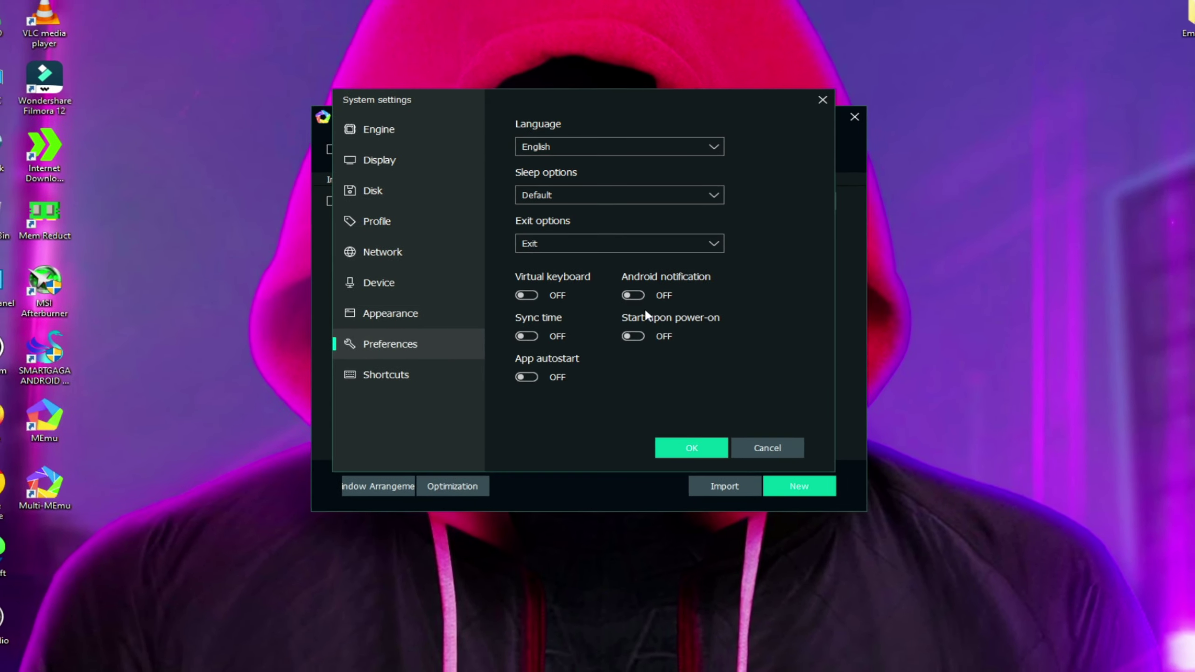
pyautogui.click(690, 441)
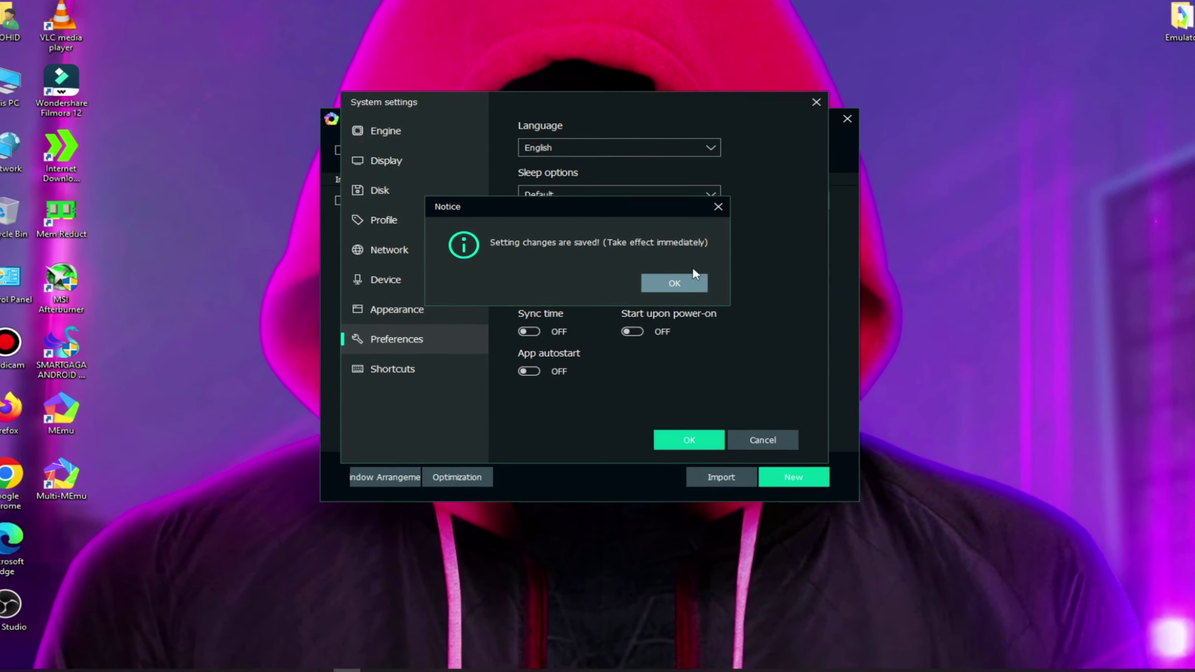
pyautogui.click(678, 283)
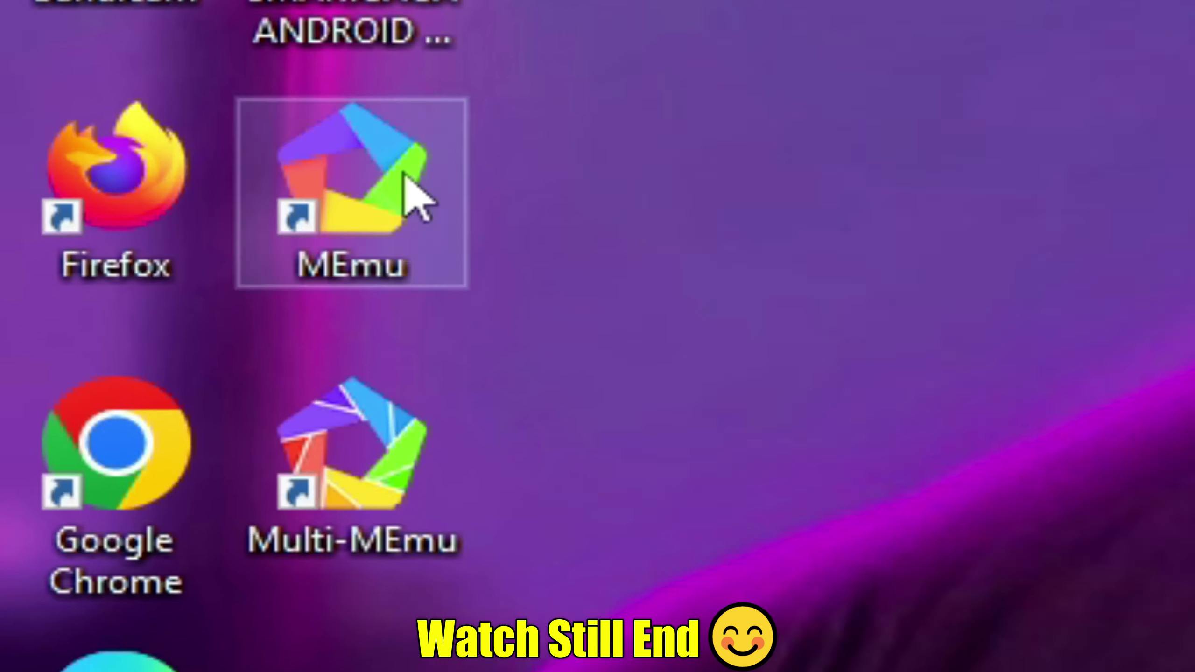
# Step: Launch MEmu from its desktop shortcut and allow memuhyper through the firewall on private and public networks
pyautogui.rightClick(21, 431)
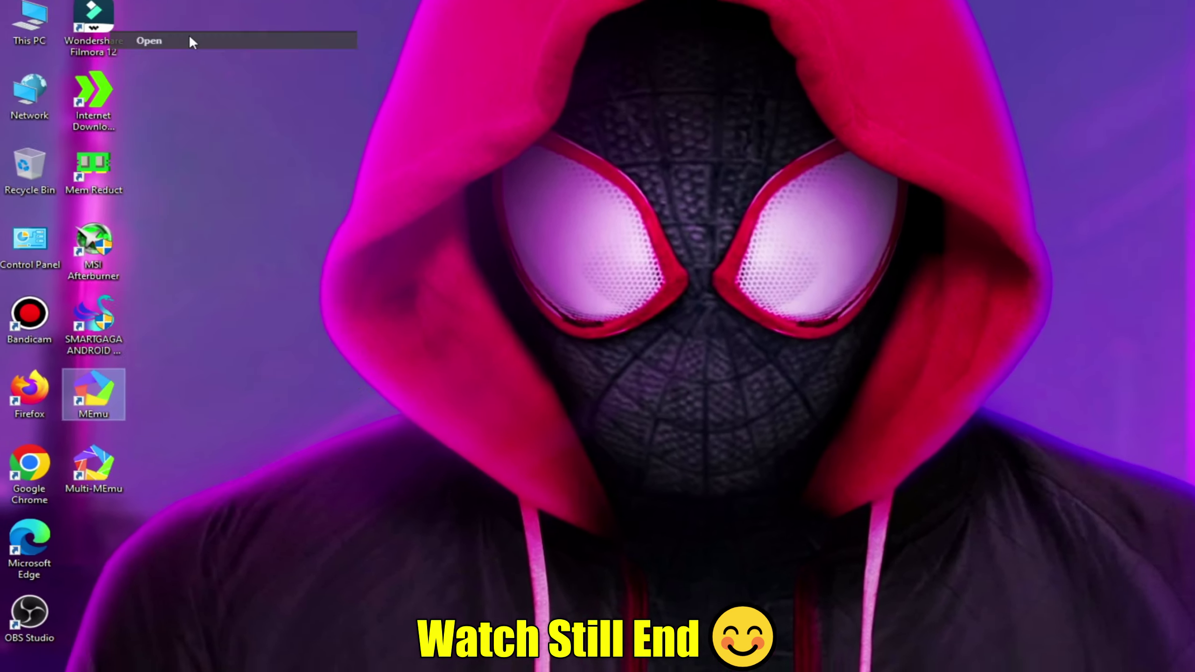
pyautogui.click(190, 38)
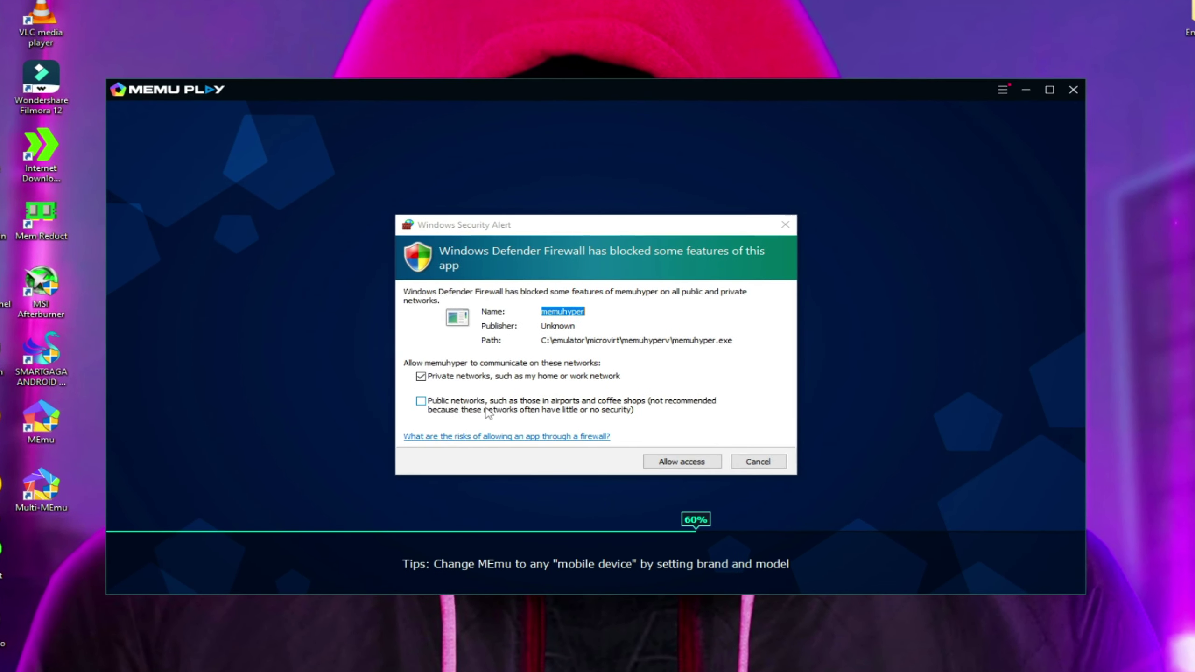
pyautogui.click(425, 397)
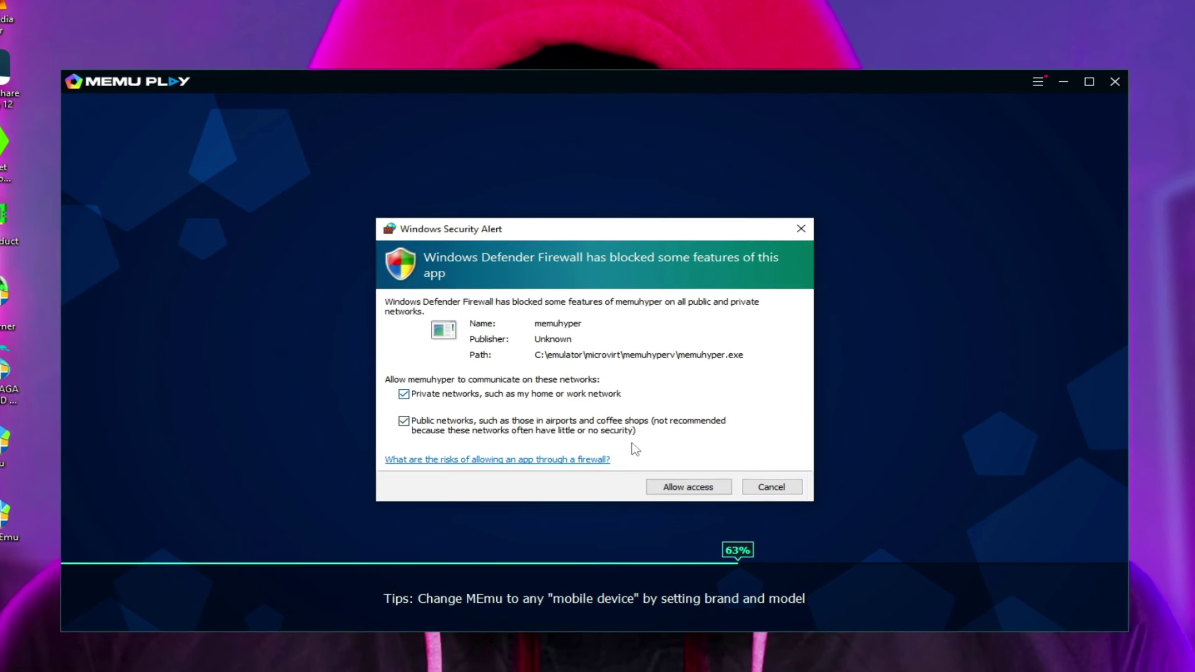
pyautogui.click(734, 523)
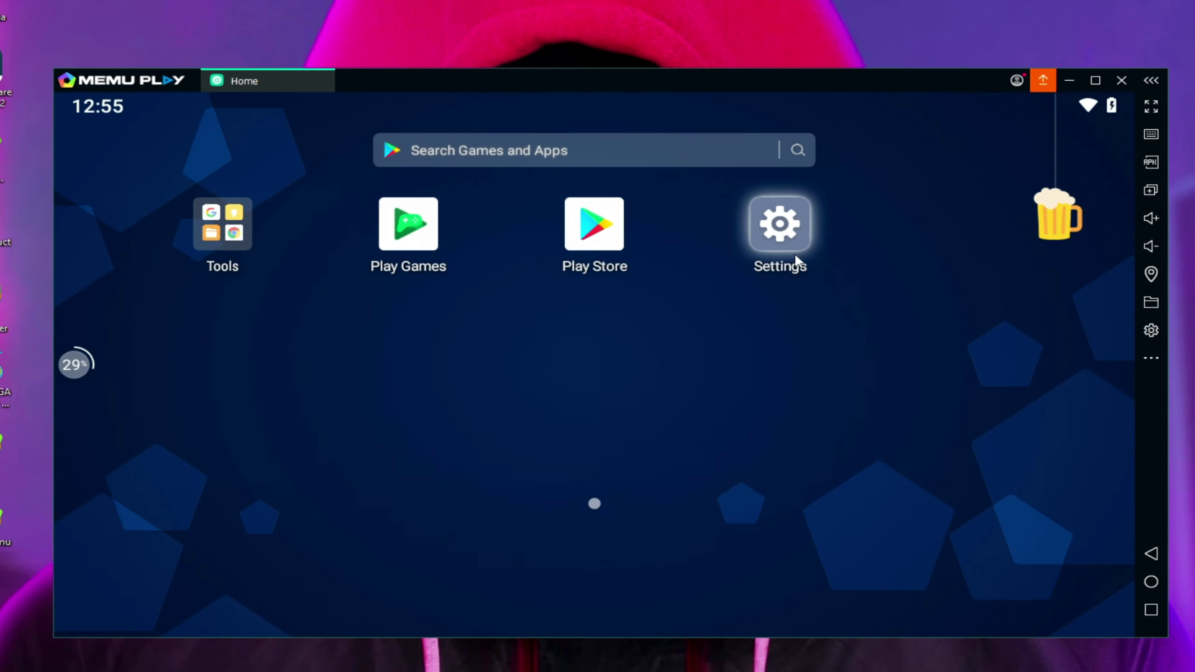
# Step: In the emulator's Android settings, open the full list of installed apps under Apps & notifications
pyautogui.click(762, 245)
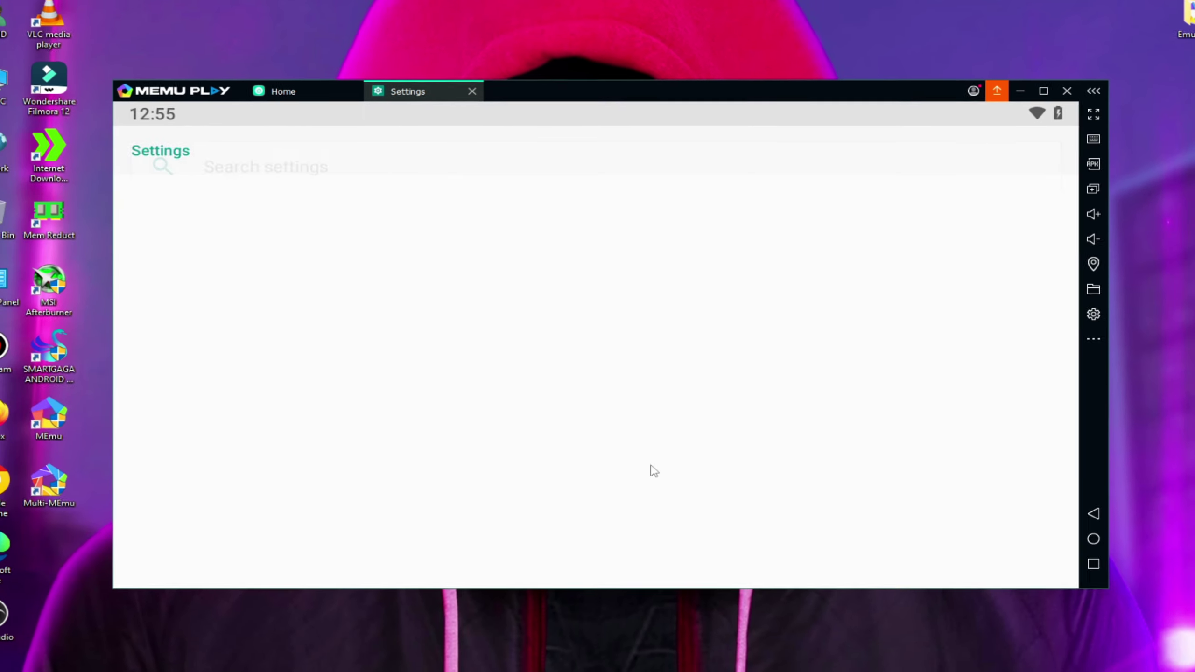
pyautogui.scroll(-2, 476, 327)
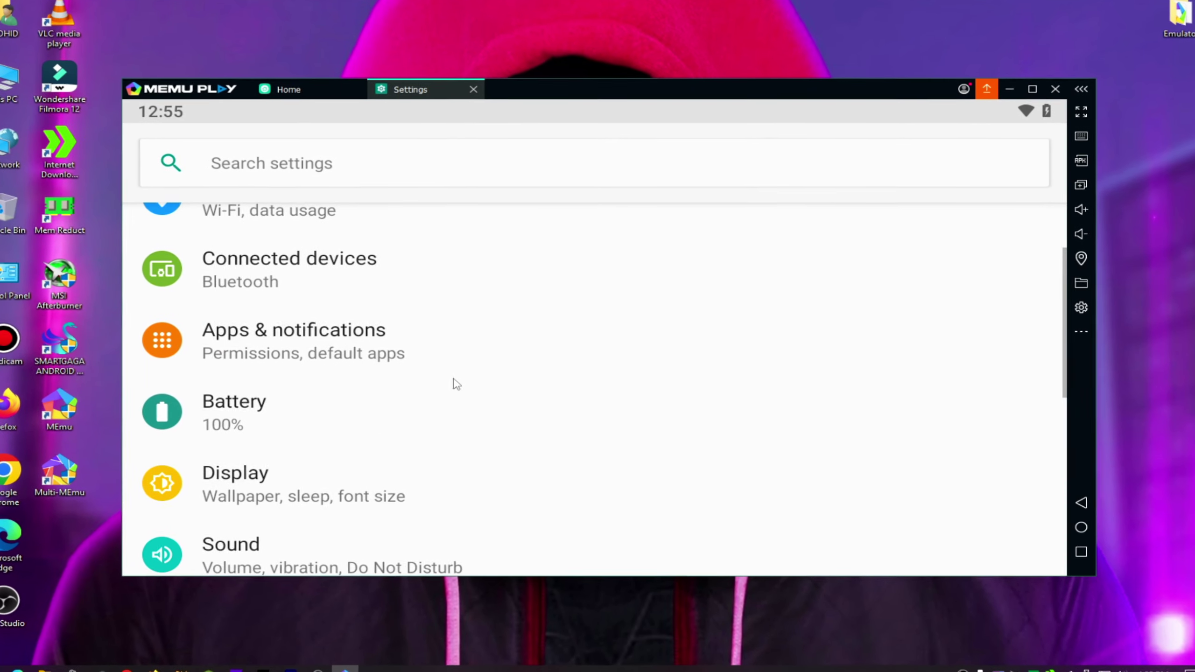
pyautogui.click(400, 330)
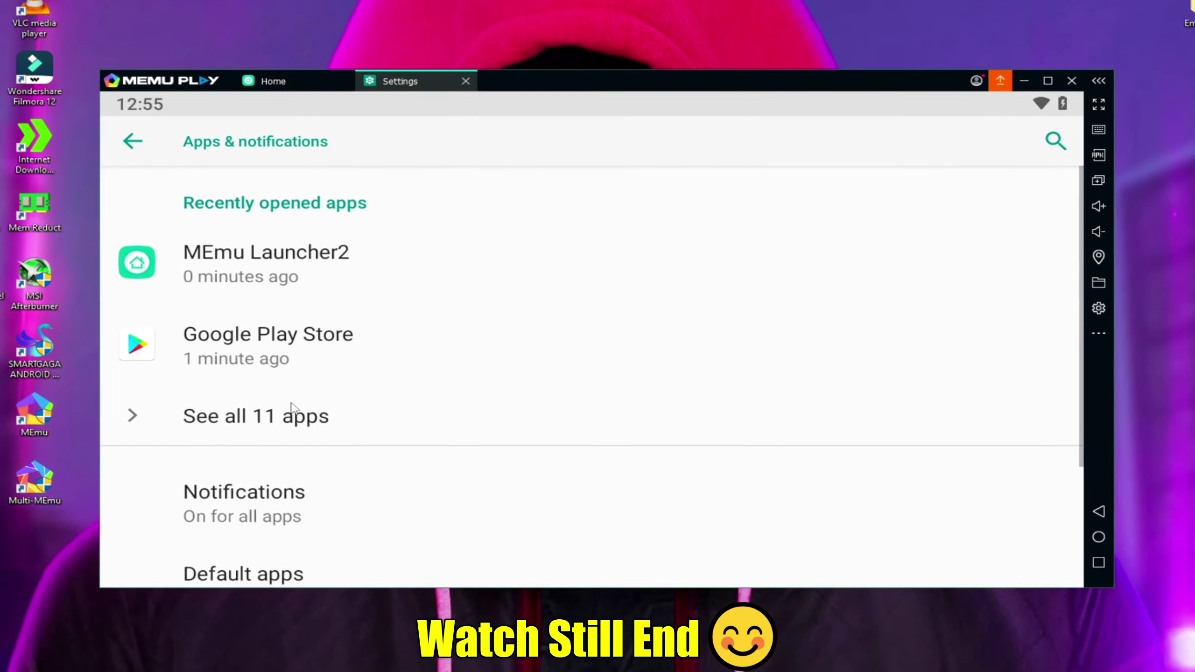
pyautogui.click(231, 414)
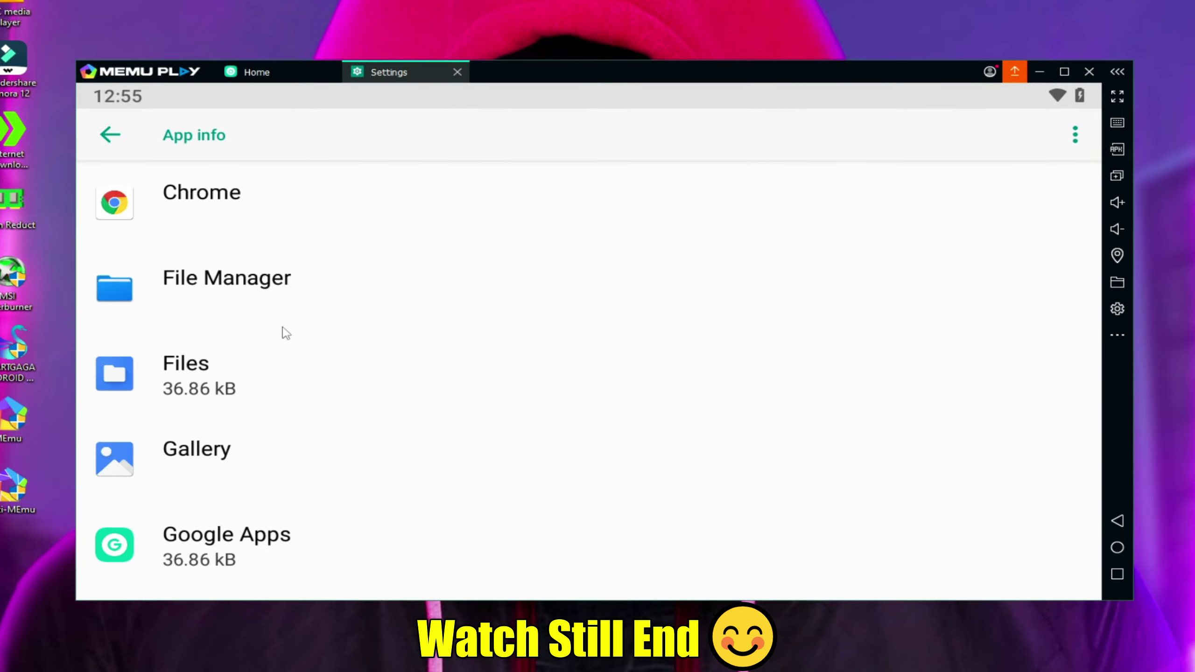
# Step: Disable the unneeded preinstalled apps, including Google Apps, Google Play Games and Google Play Store
pyautogui.click(230, 454)
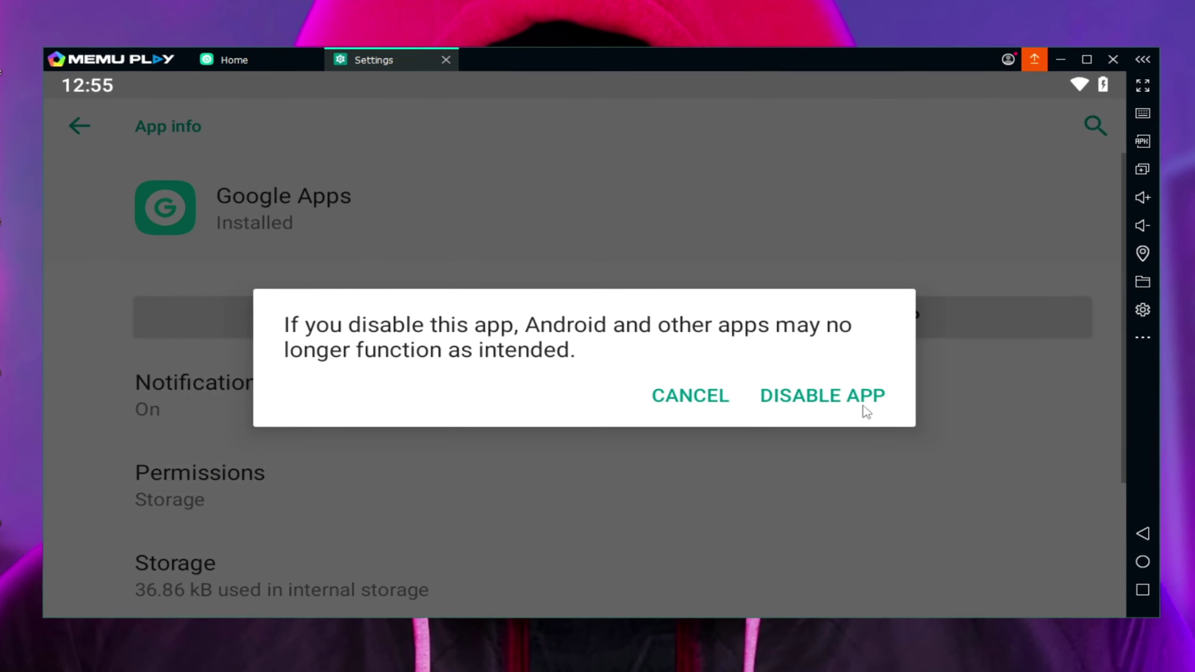
pyautogui.click(861, 407)
pyautogui.click(859, 414)
pyautogui.click(96, 126)
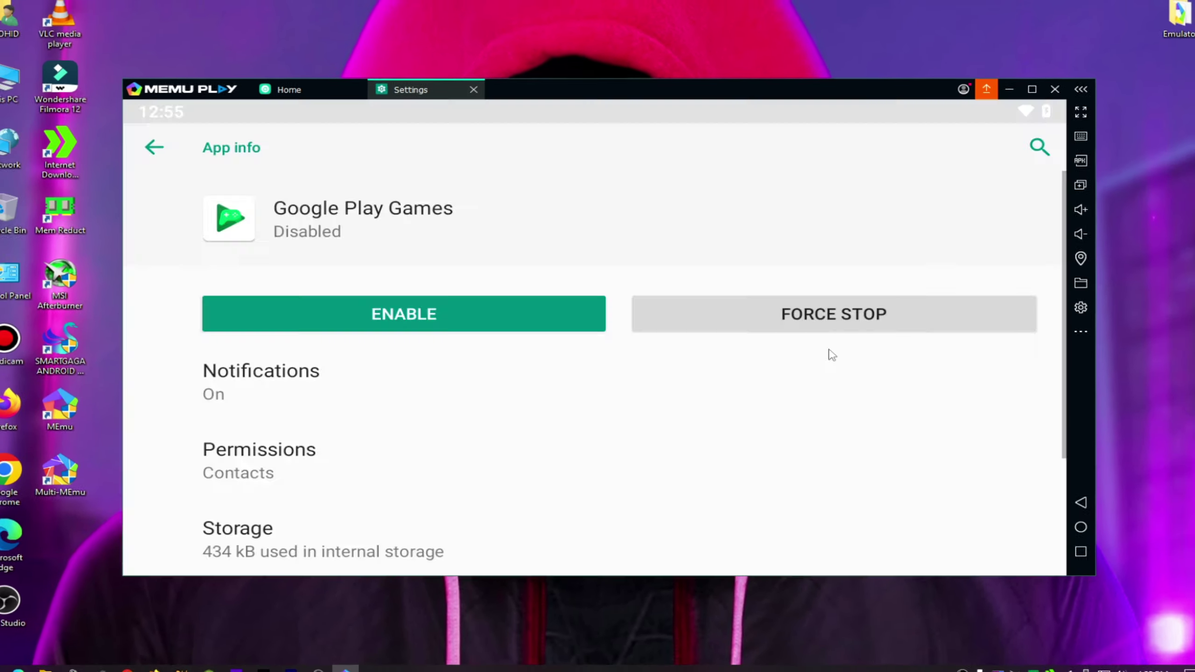
pyautogui.press('Escape')
pyautogui.scroll(-1, 512, 365)
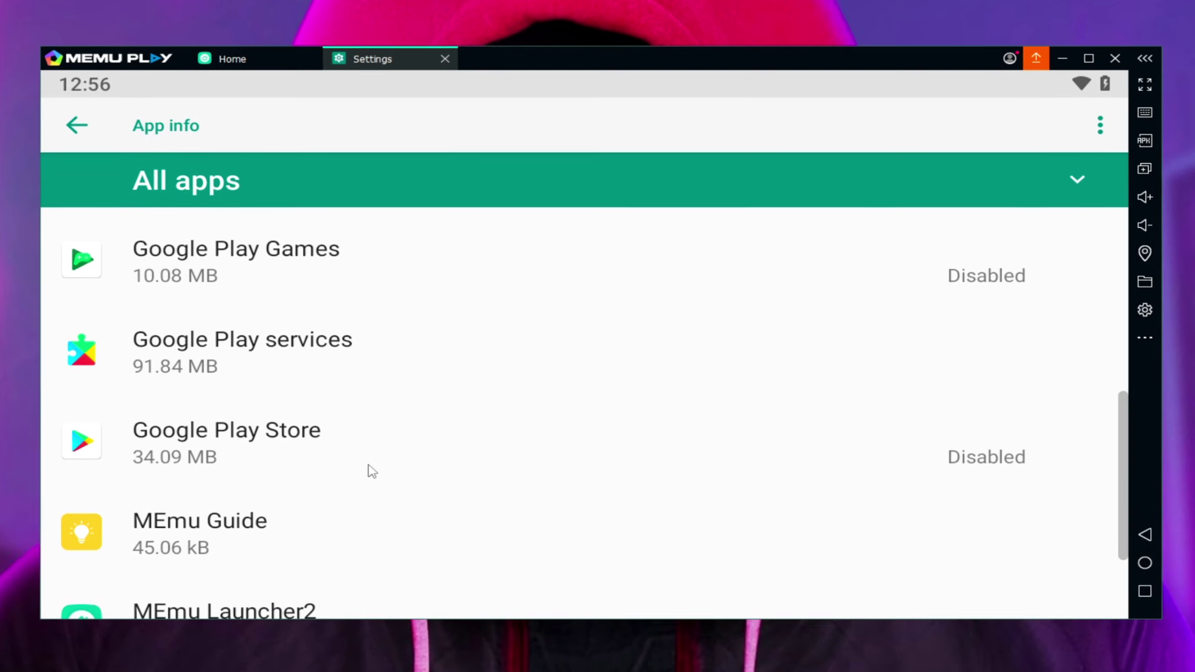
pyautogui.scroll(-2, 371, 470)
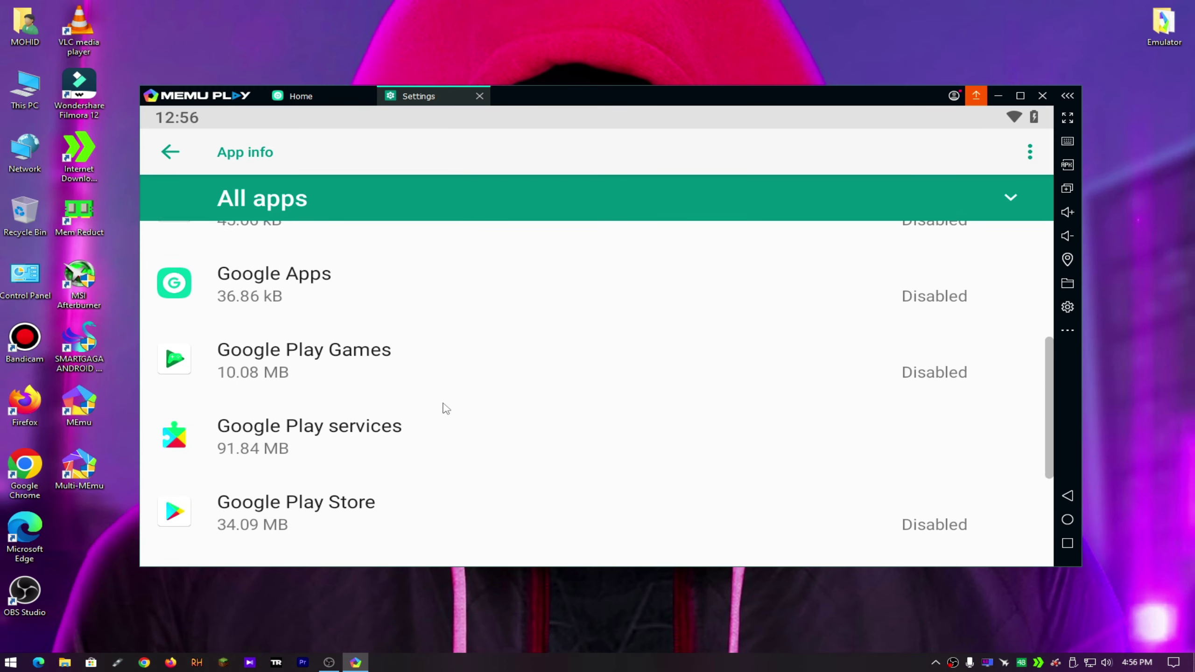
# Step: In the Android system settings, open the advanced developer options and set the logger buffer size to 64K per log buffer
pyautogui.scroll(-1, 461, 390)
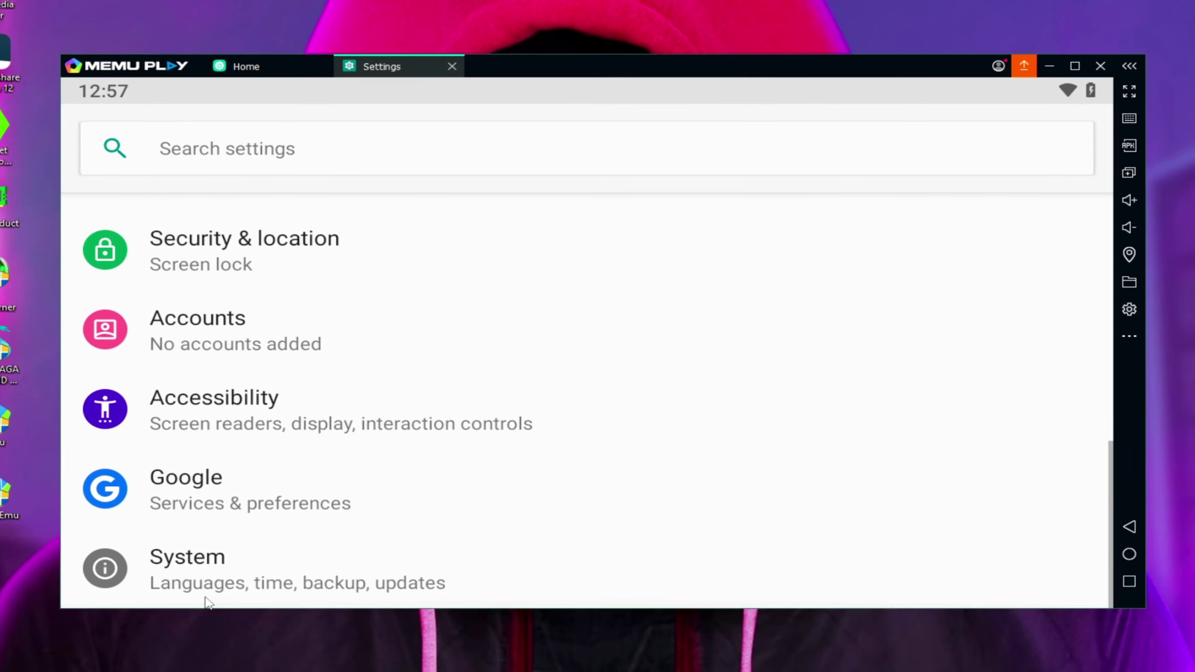
pyautogui.click(231, 556)
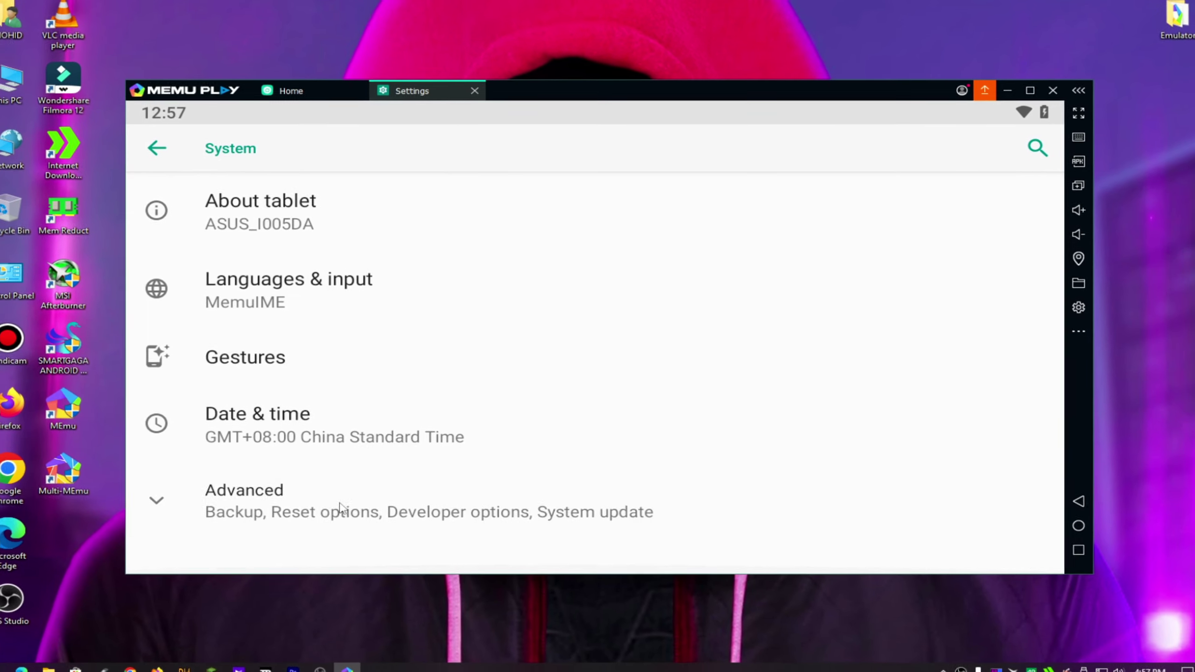
pyautogui.click(410, 481)
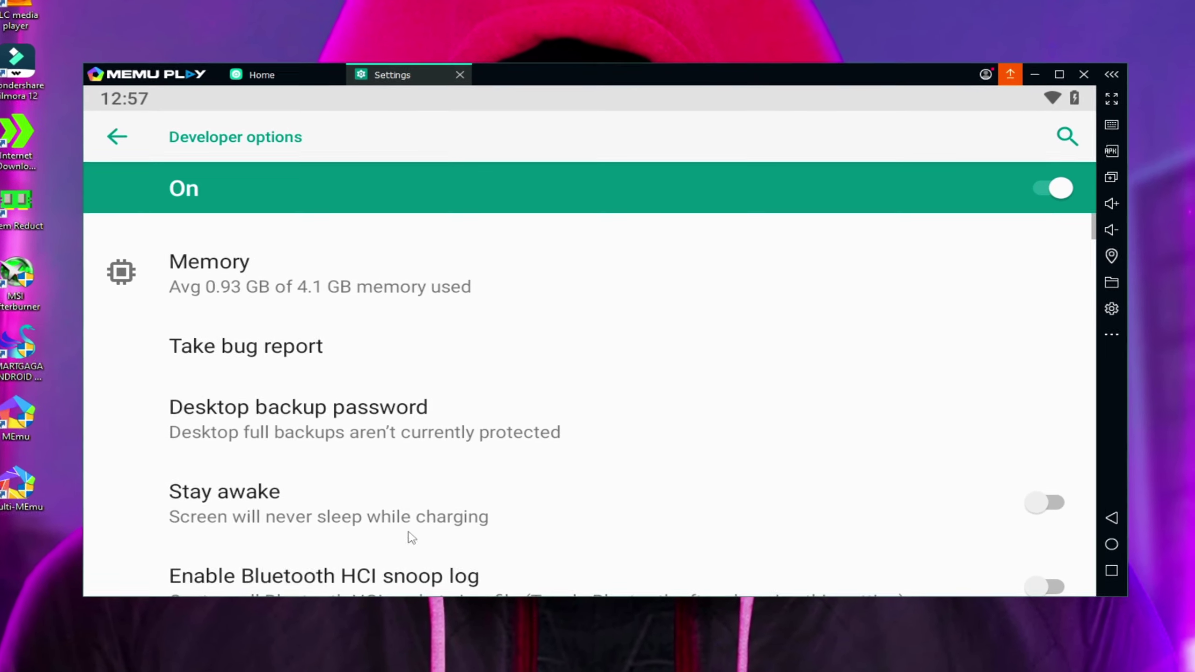
pyautogui.scroll(-8, 459, 362)
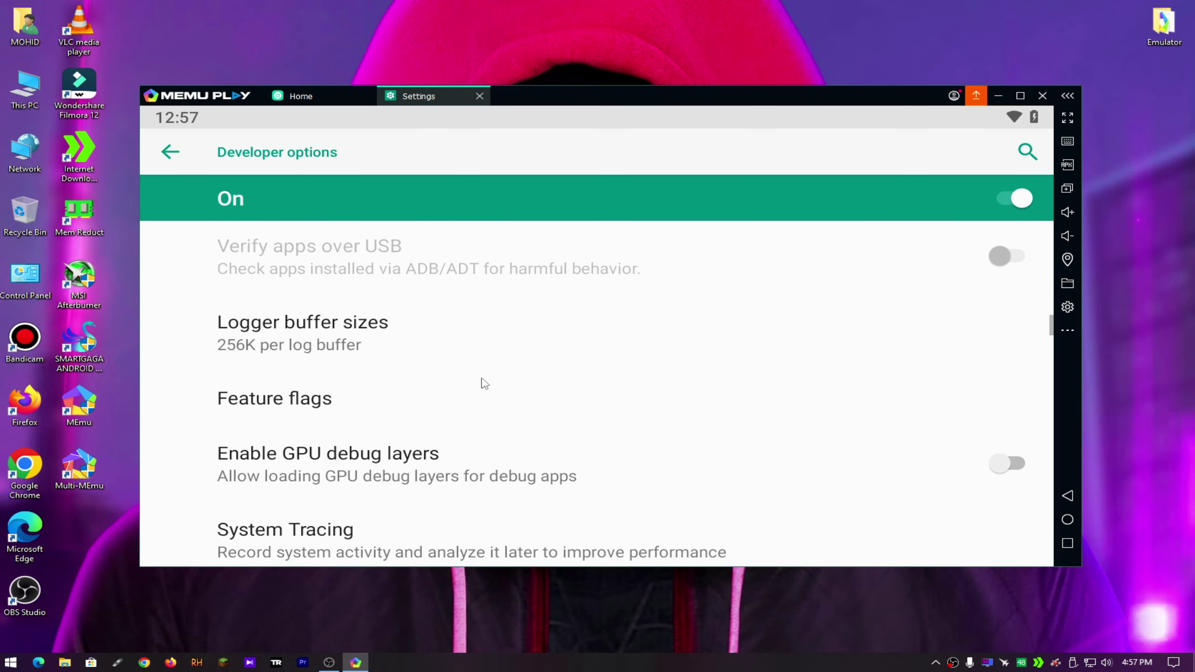
pyautogui.scroll(-1, 485, 384)
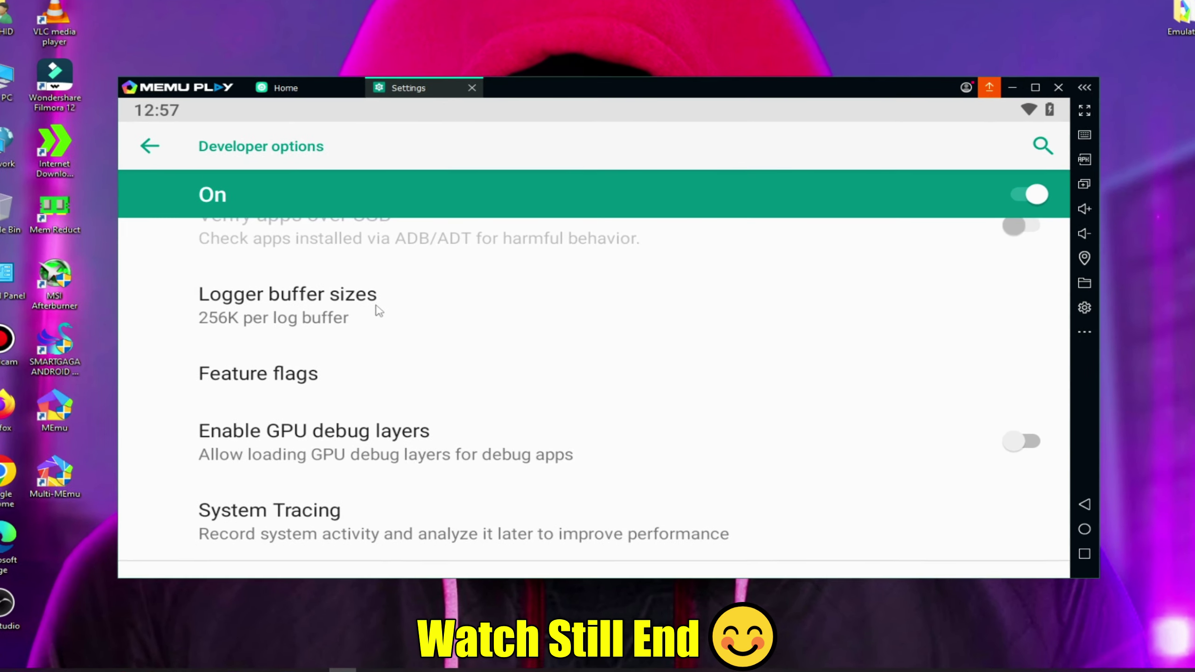
pyautogui.click(378, 310)
pyautogui.click(362, 311)
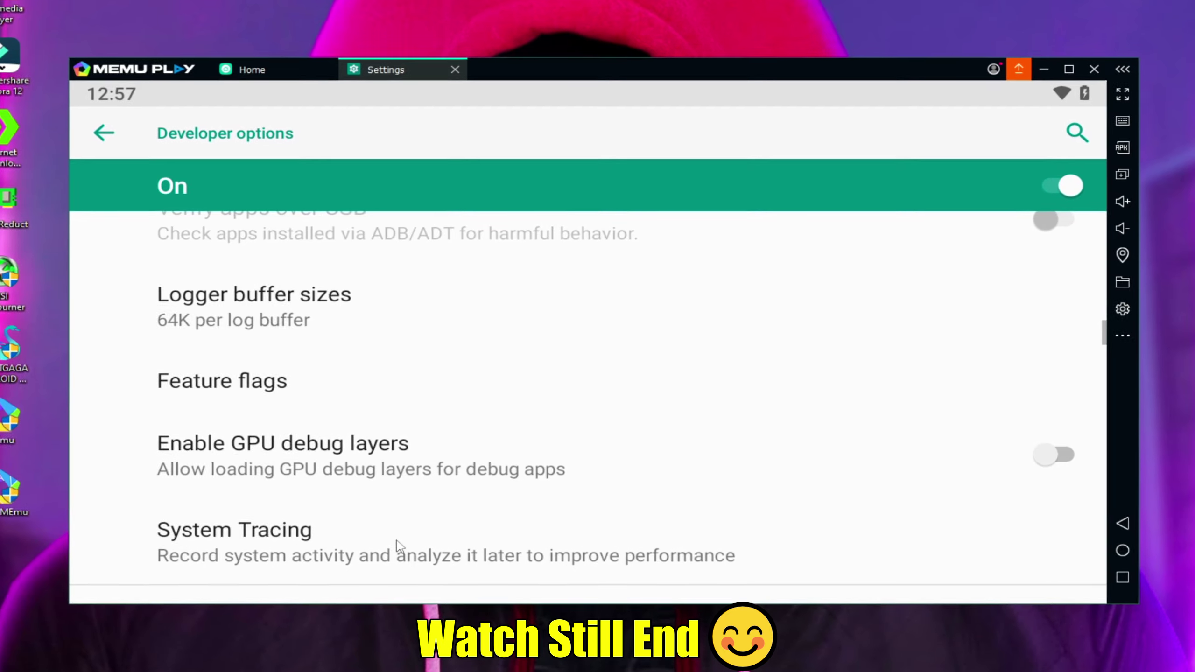
# Step: Check the window, transition and animator scale settings and the smallest width value in the developer options
pyautogui.scroll(-15, 398, 546)
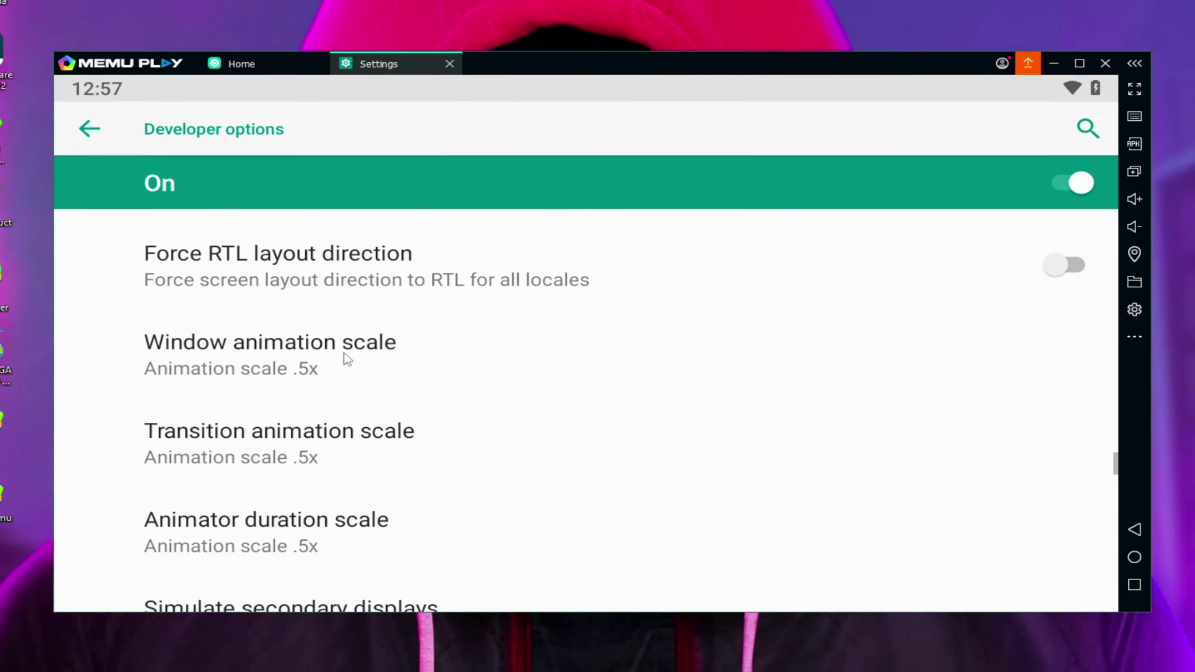
pyautogui.scroll(-1, 348, 360)
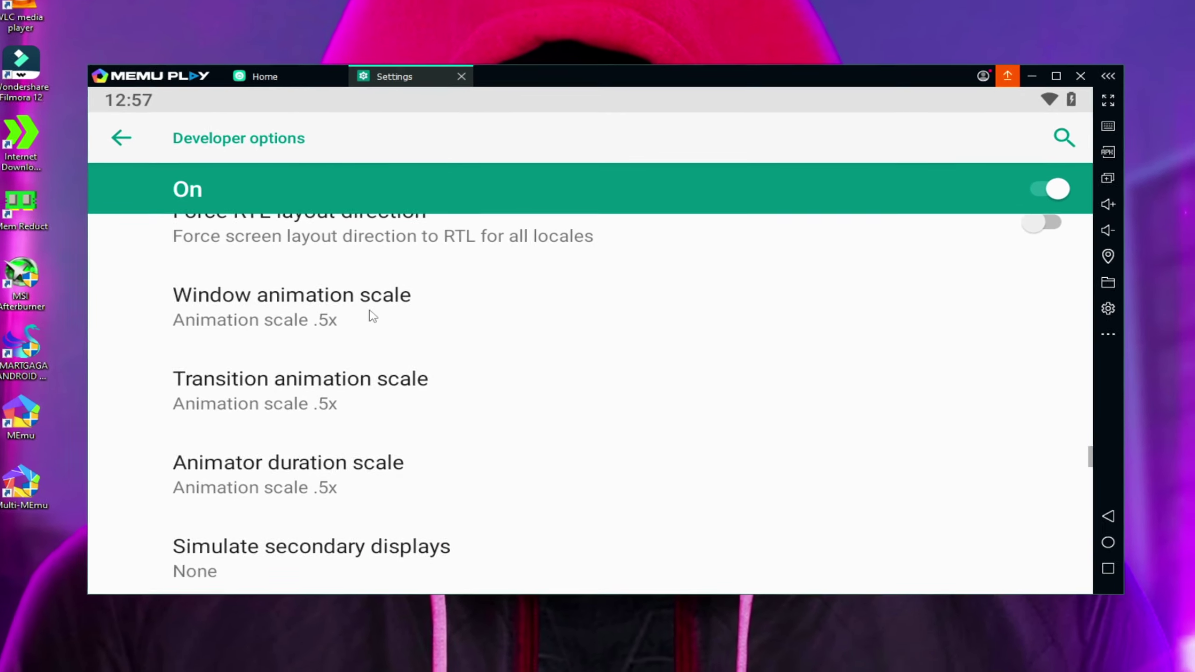
pyautogui.scroll(1, 332, 322)
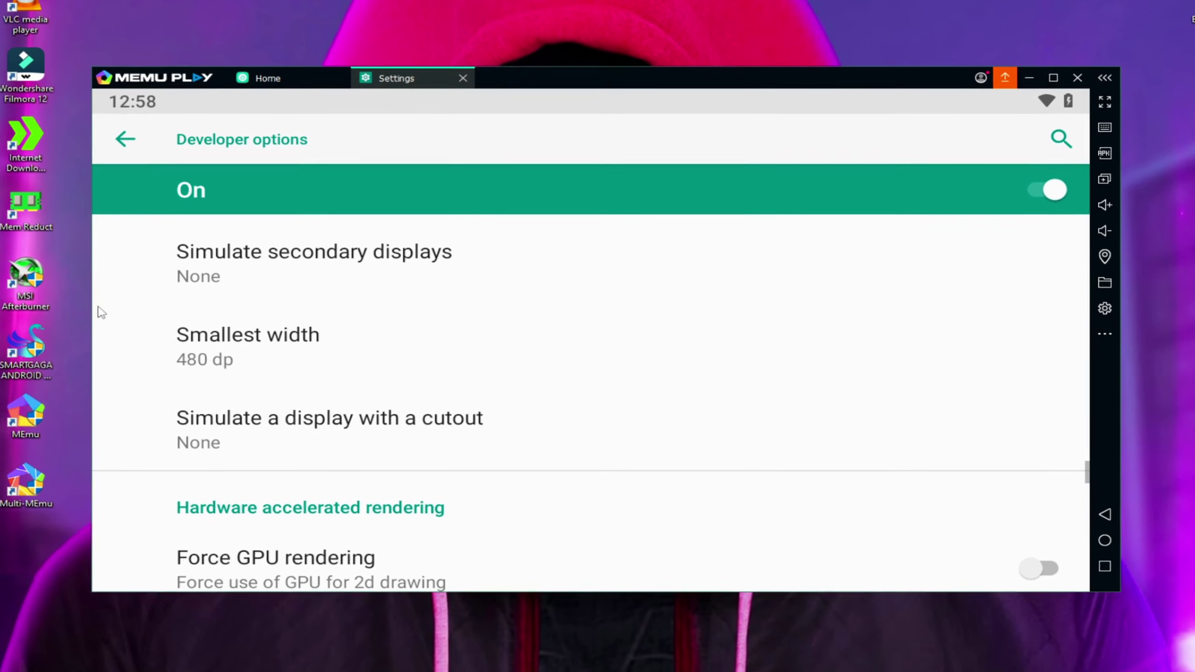
pyautogui.click(272, 345)
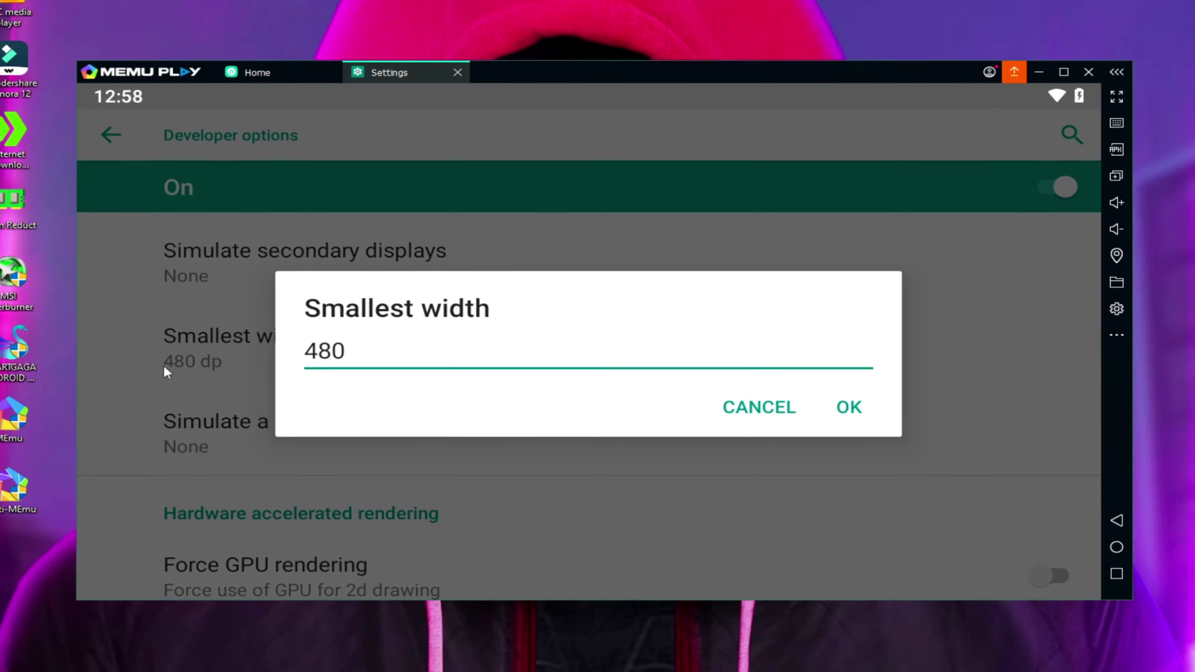
pyautogui.click(165, 368)
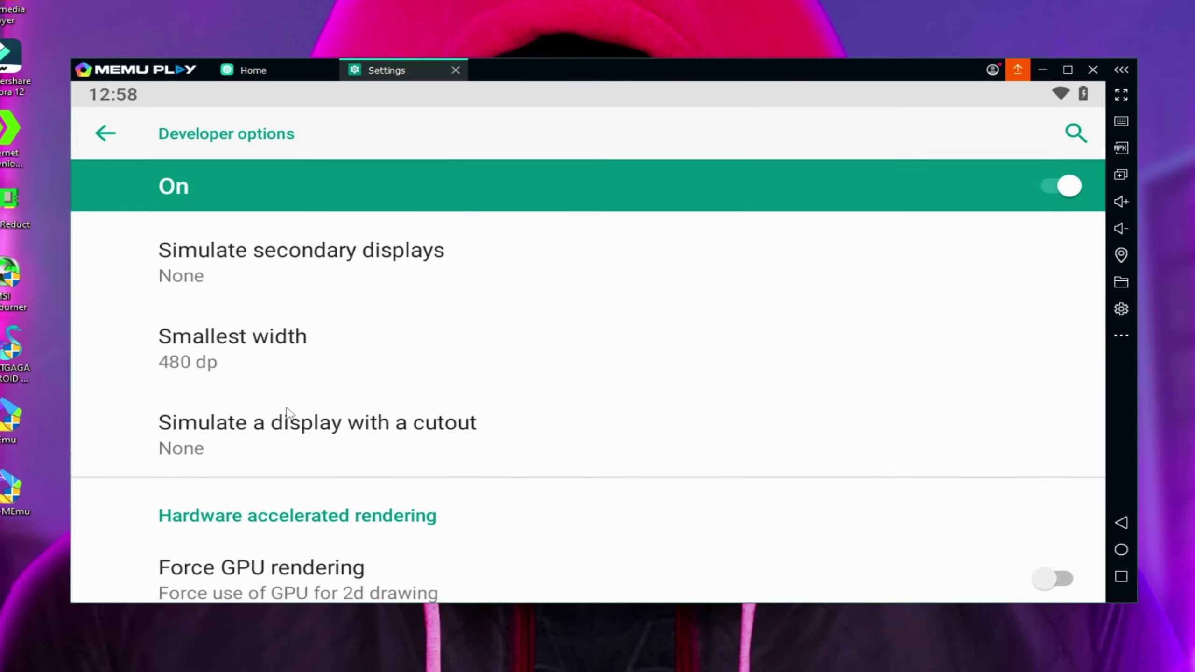
# Step: Turn on Force GPU rendering in the hardware accelerated rendering section of the developer options
pyautogui.scroll(-2, 451, 419)
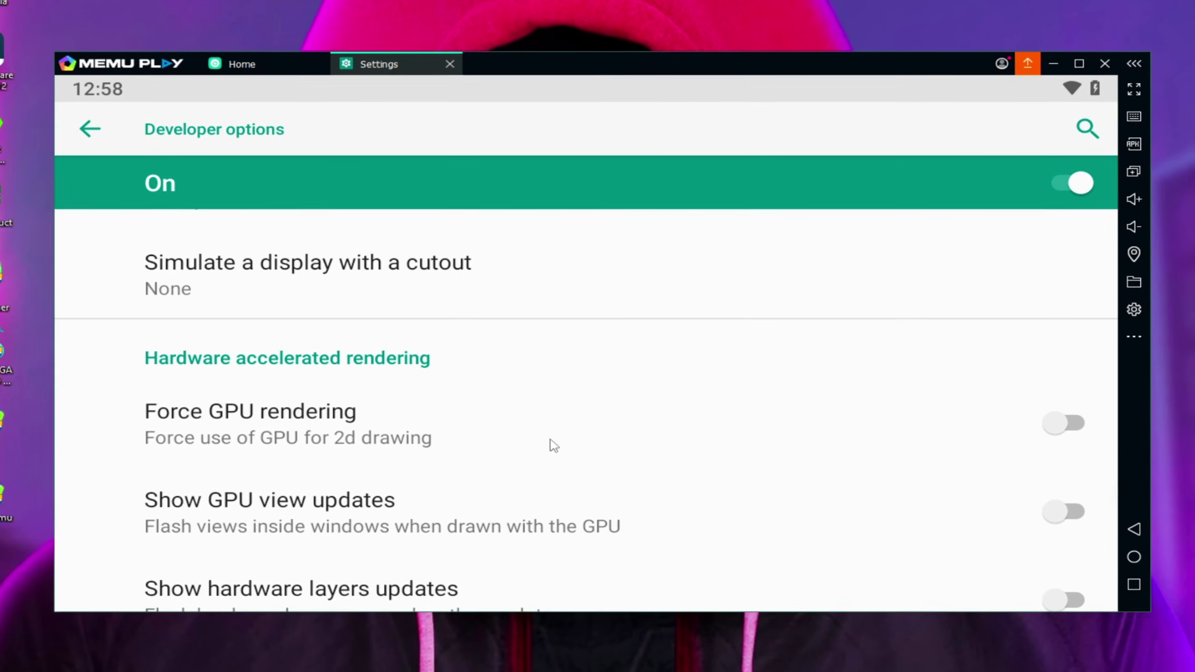
pyautogui.click(579, 448)
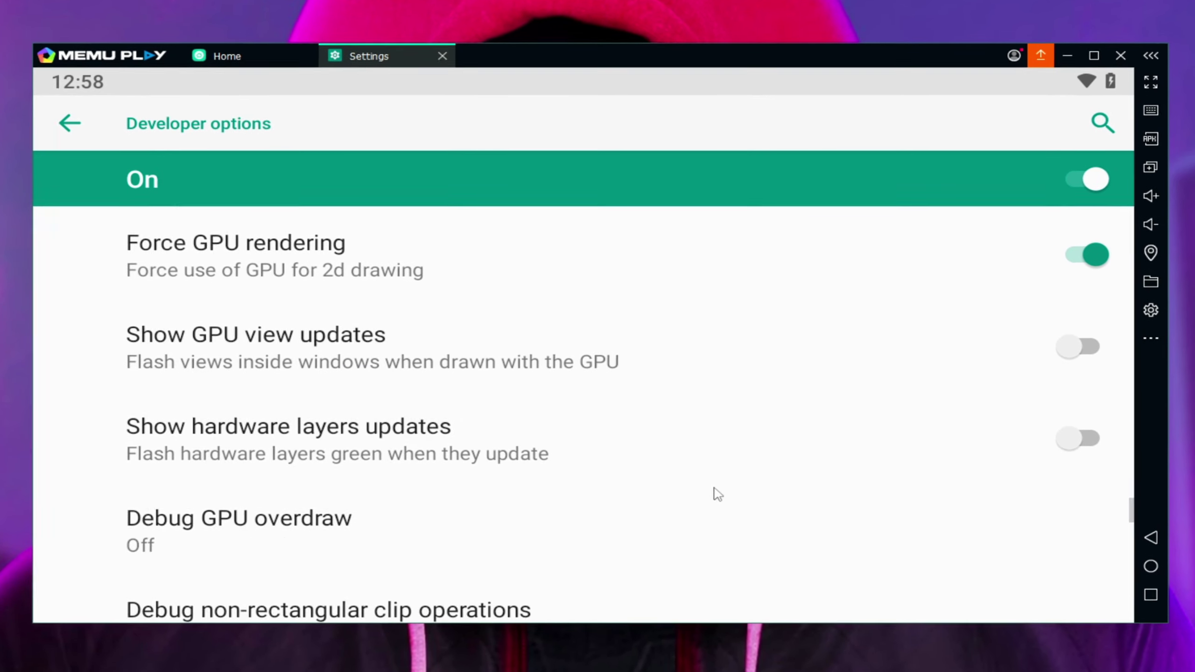
pyautogui.moveTo(716, 494); pyautogui.dragTo(717, 227)
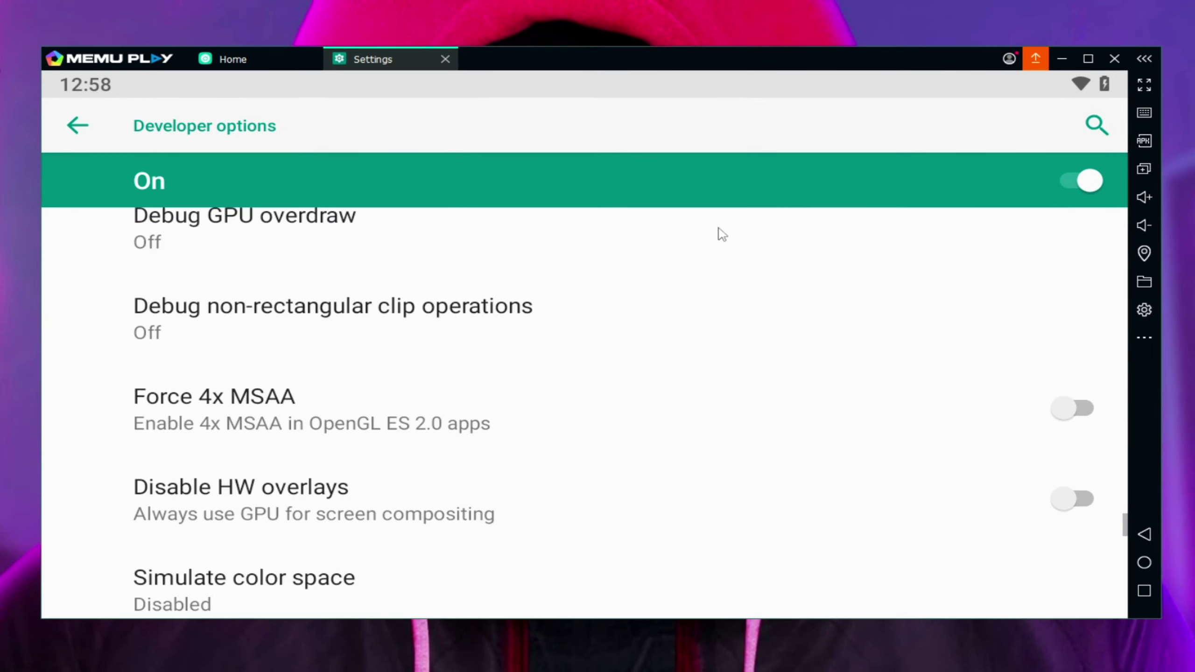
pyautogui.scroll(1, 612, 400)
pyautogui.click(560, 351)
pyautogui.click(645, 432)
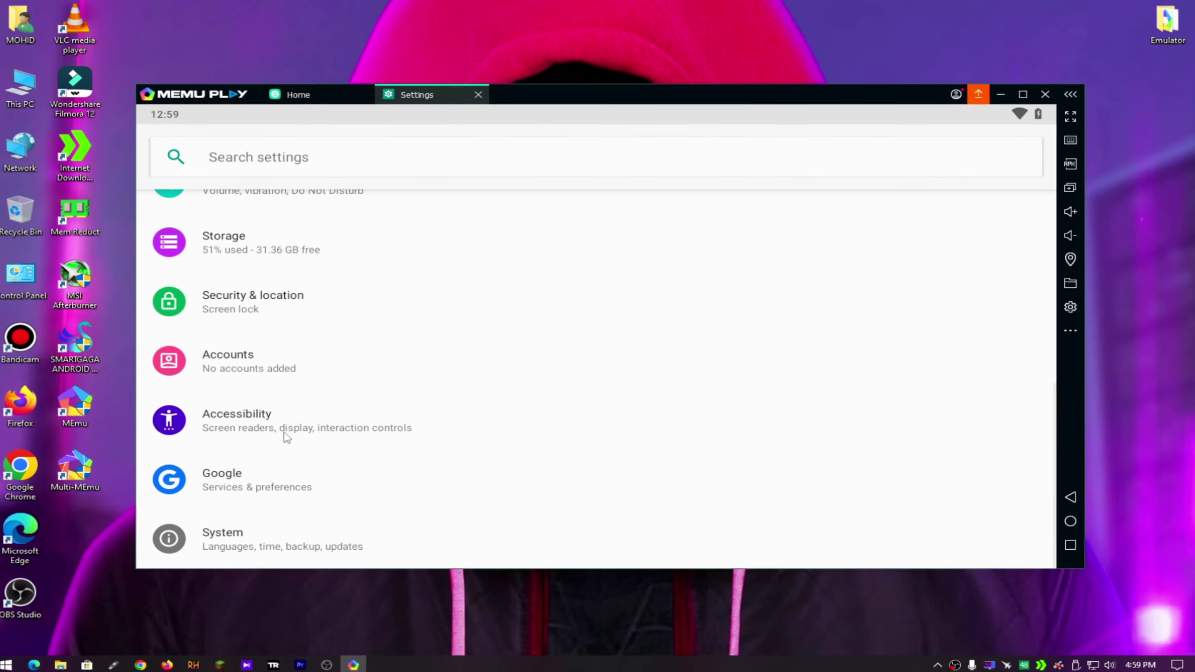
# Step: Check the font size and display size in the accessibility settings, and return to the main settings list
pyautogui.click(285, 433)
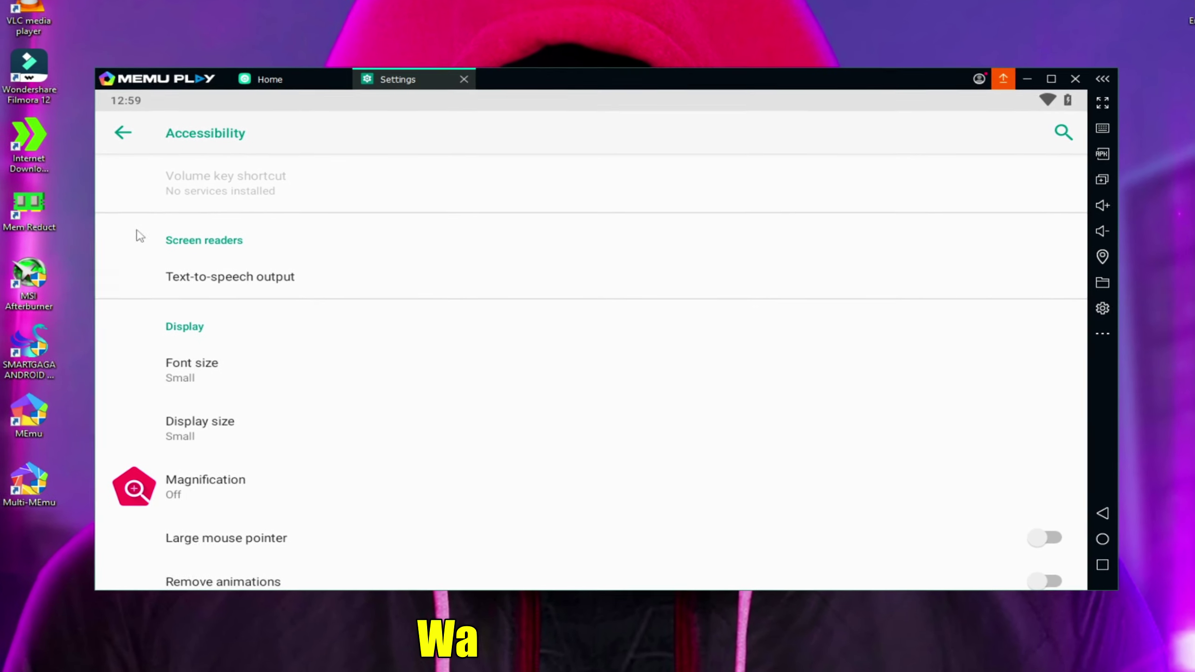
pyautogui.click(113, 129)
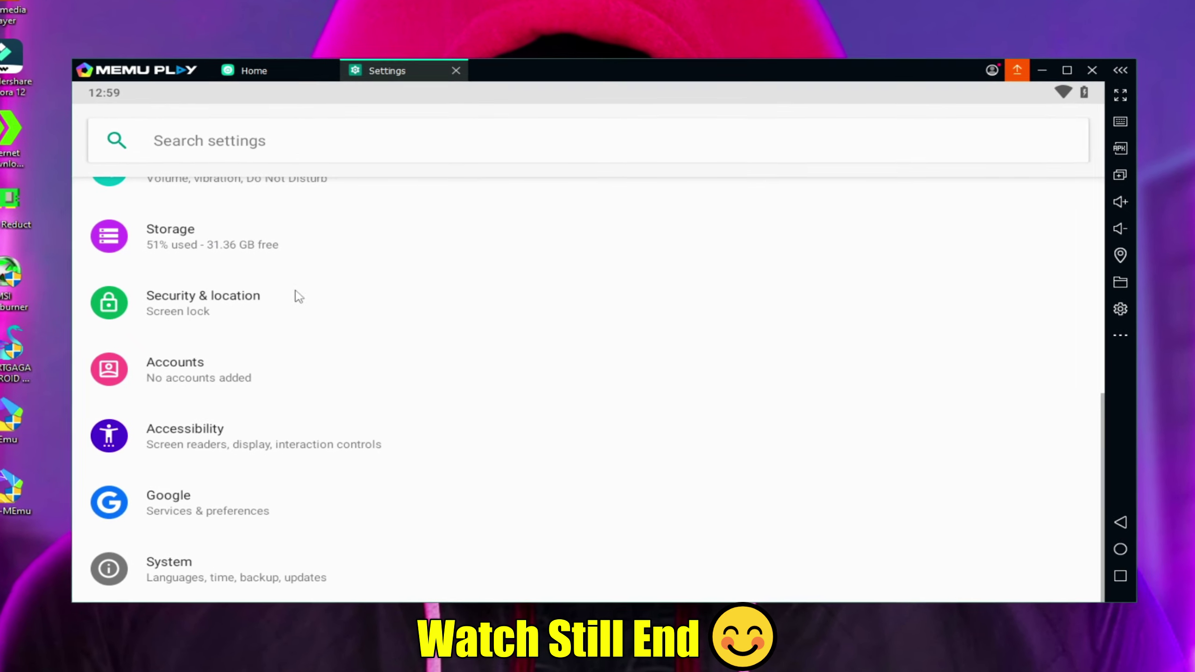
pyautogui.scroll(5, 351, 542)
pyautogui.scroll(-2, 336, 507)
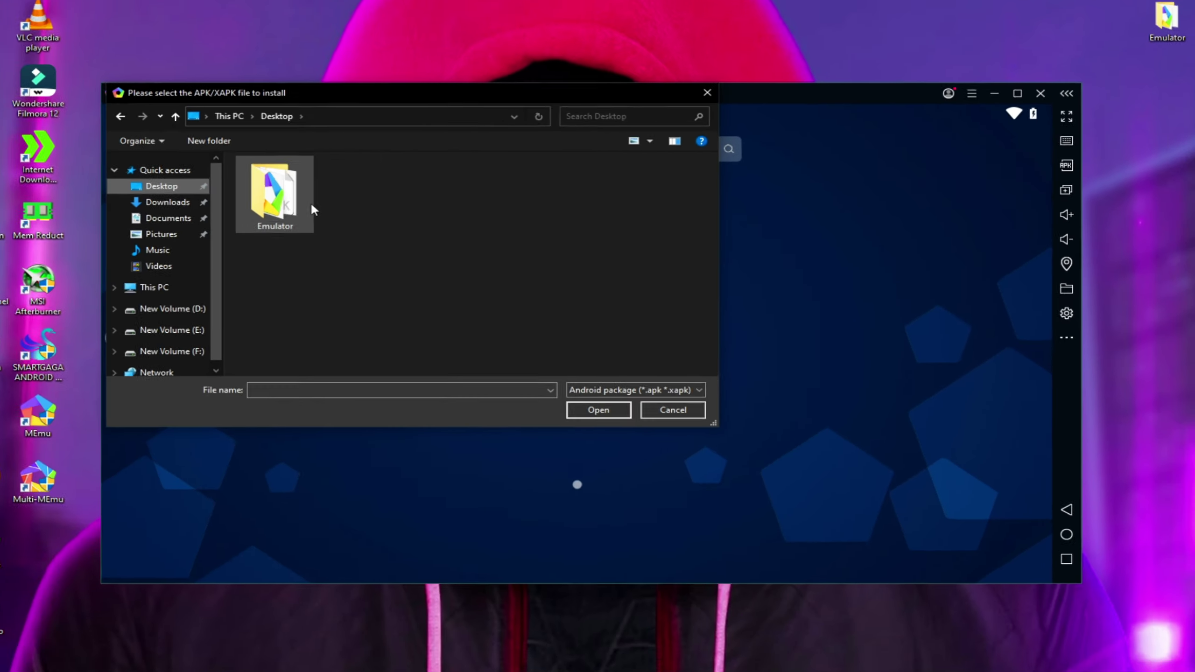
# Step: Install the Free Fire OB42 Global Version APK from the Emulator folder on the desktop
pyautogui.doubleClick(312, 207)
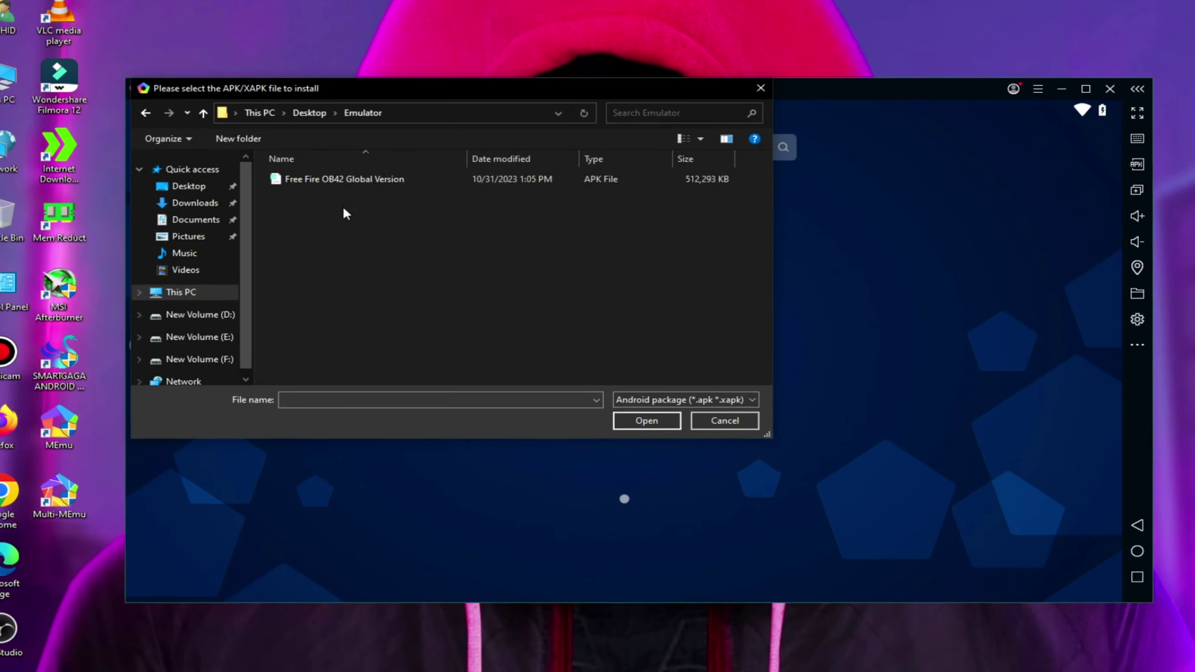
pyautogui.click(348, 179)
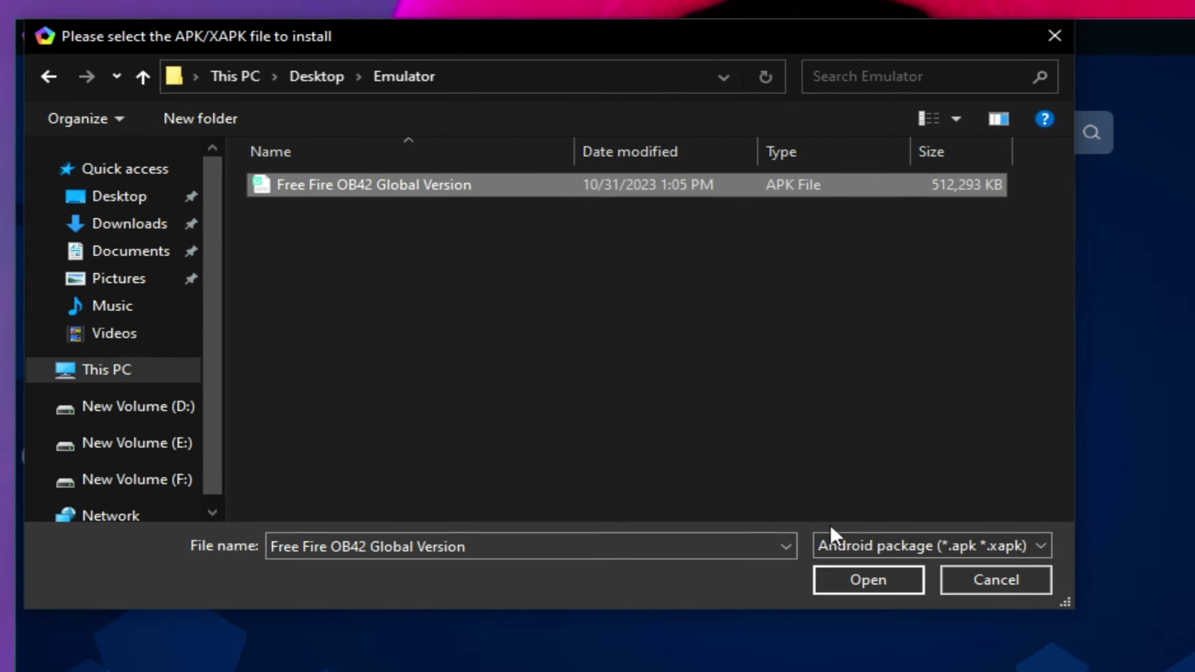
pyautogui.click(790, 523)
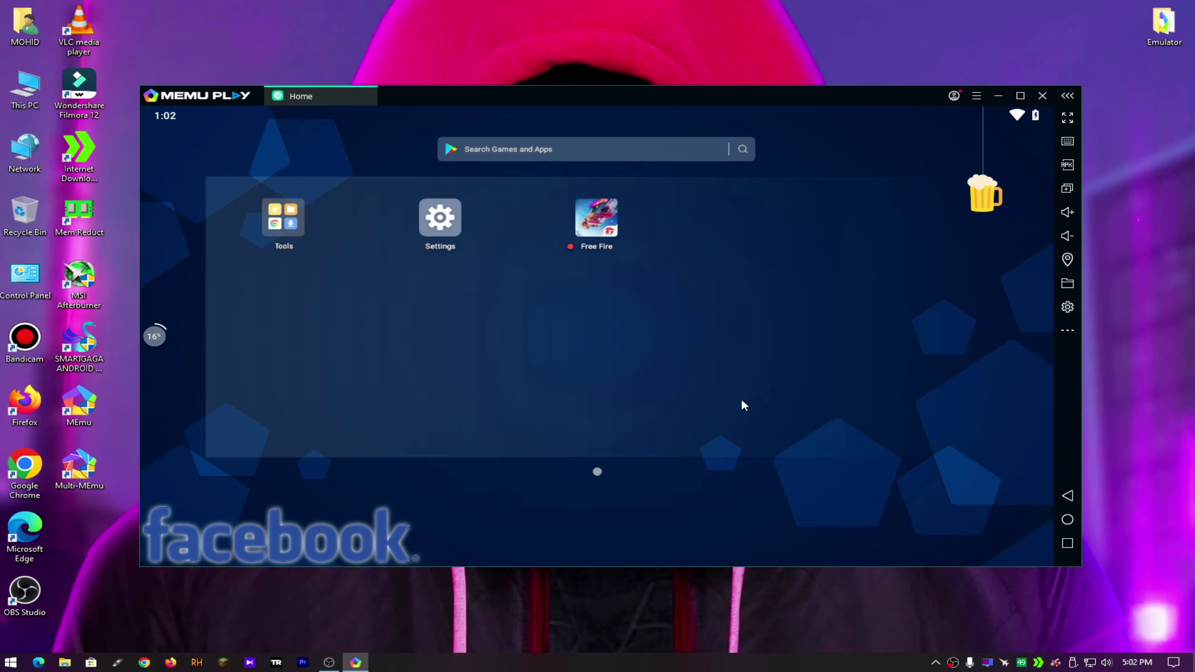
# Step: Open the emulator's Chrome, accept its terms, and log in to m.facebook.com with the account's mobile number or email and password
pyautogui.click(285, 229)
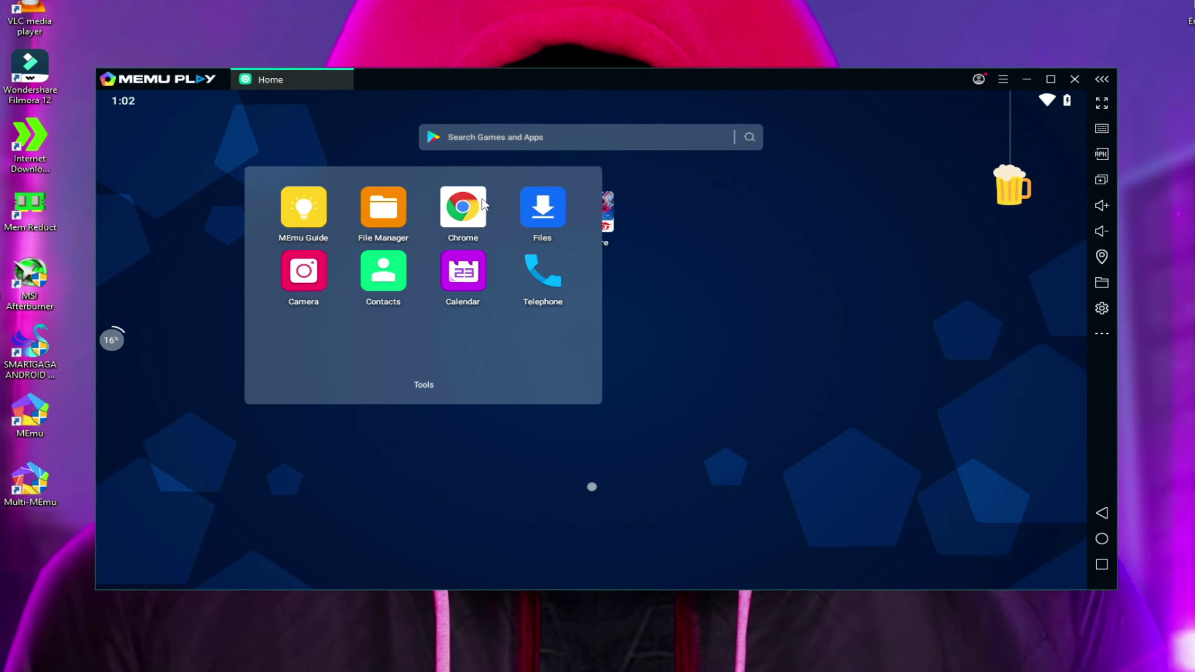
pyautogui.click(477, 210)
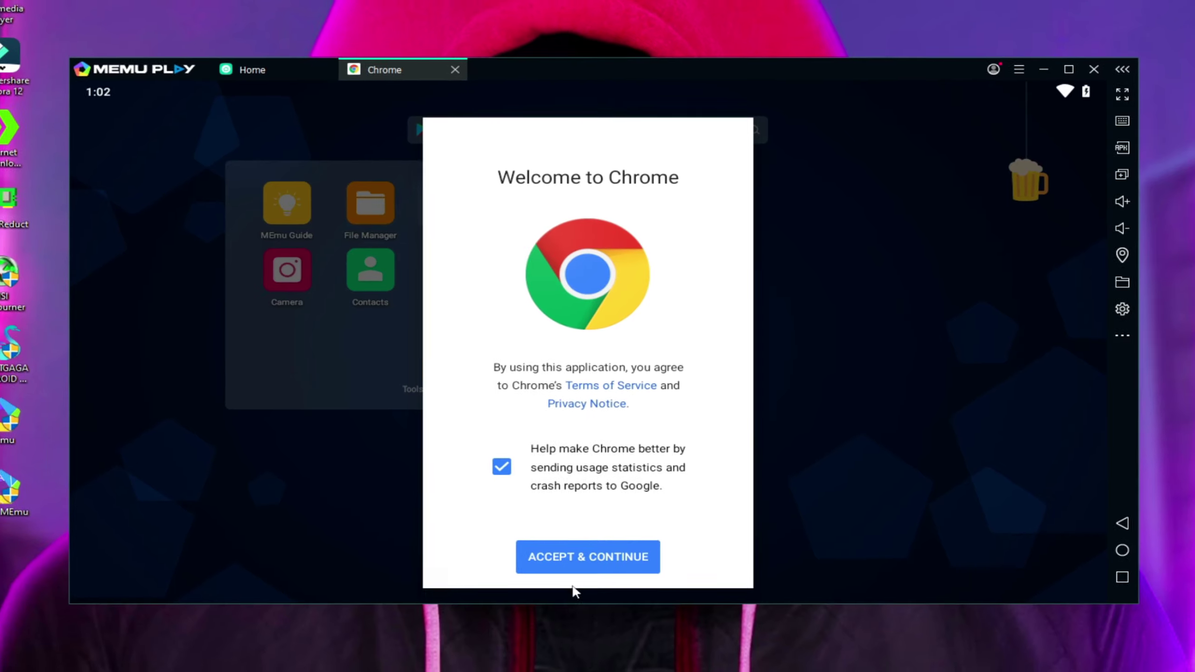
pyautogui.click(583, 567)
pyautogui.click(517, 537)
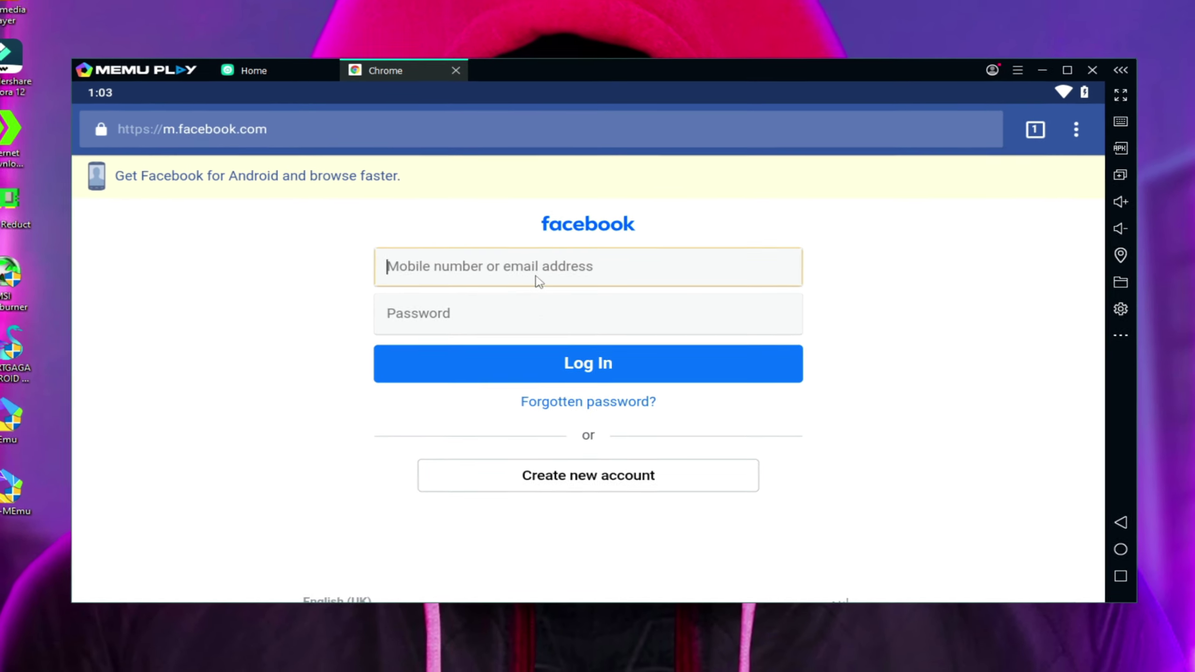
pyautogui.click(545, 302)
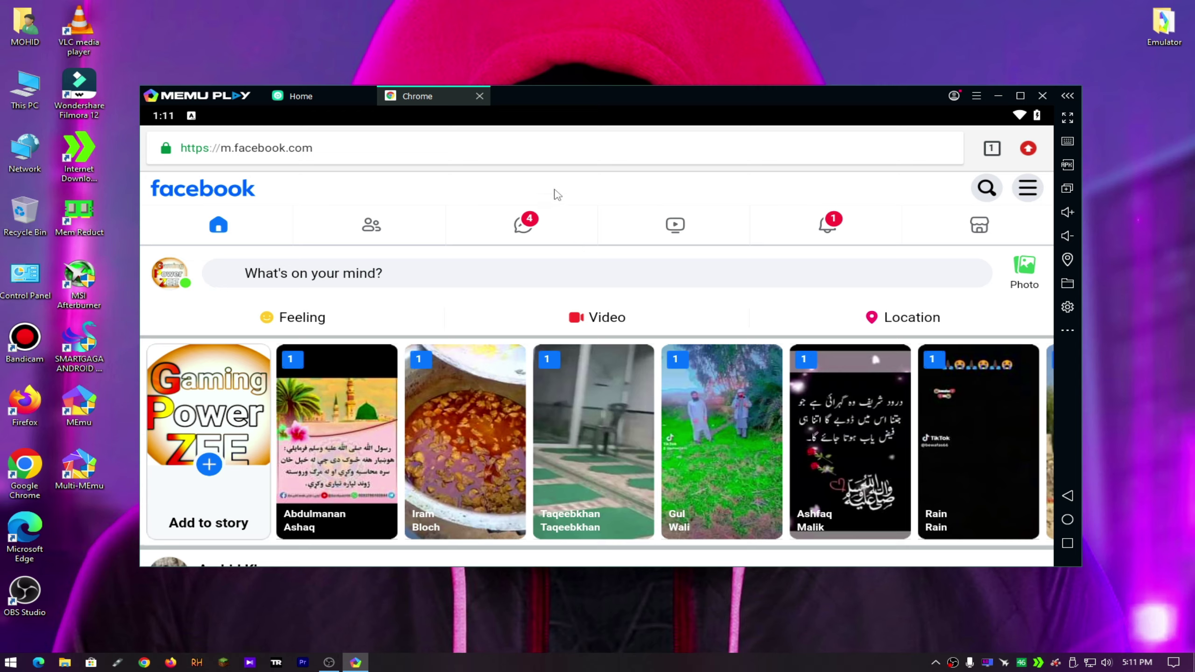
# Step: Close the emulator's Chrome and launch Free Fire from the home screen
pyautogui.click(480, 97)
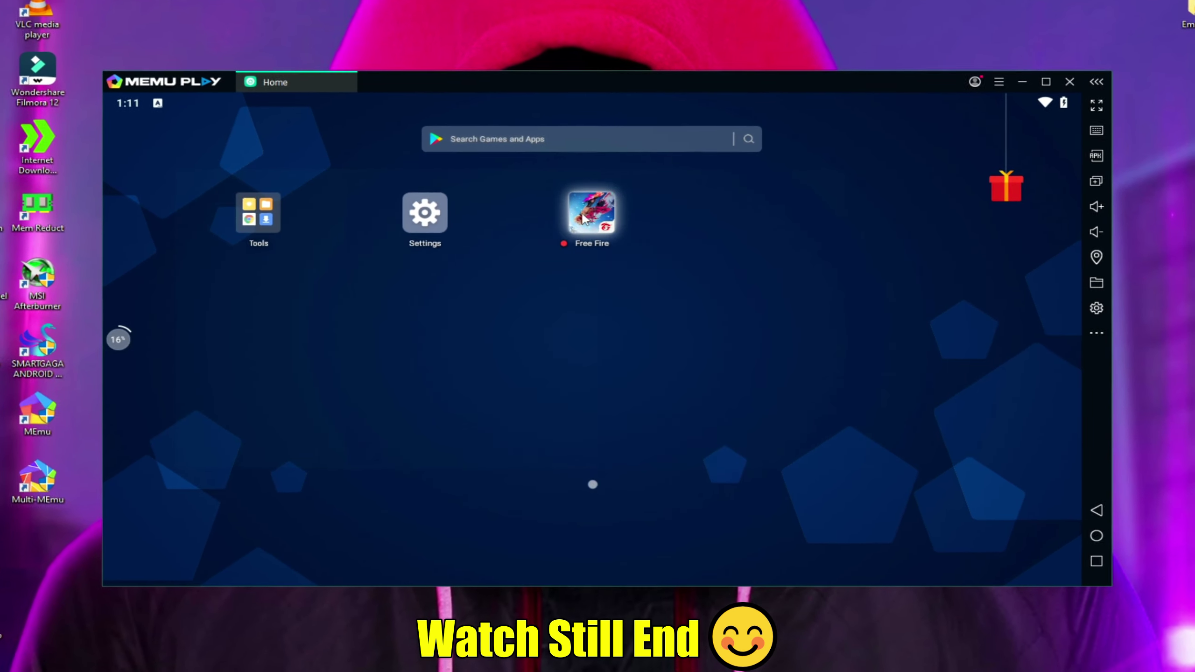
pyautogui.click(583, 217)
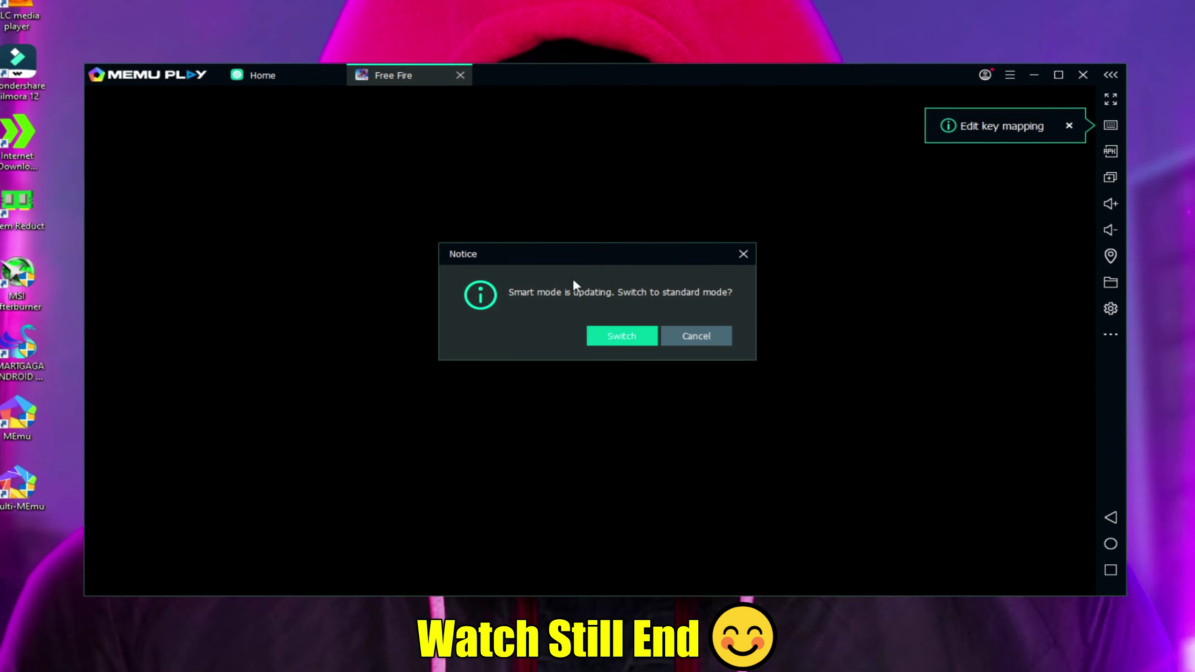